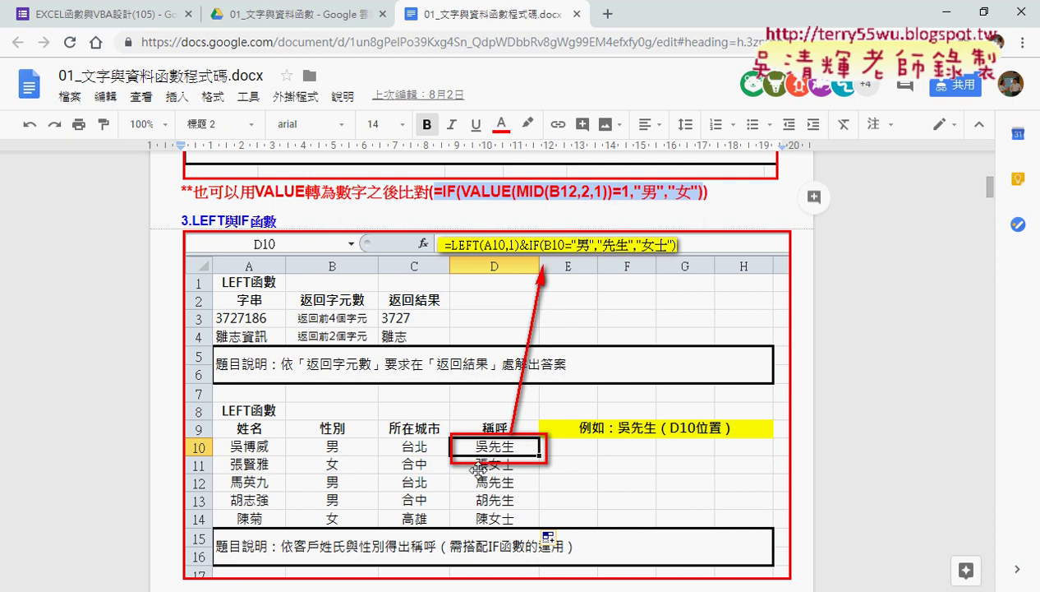
- Enter =LEFT(A10,1) in D10 with the function wizard so it shows 吳
left_click(949, 17)
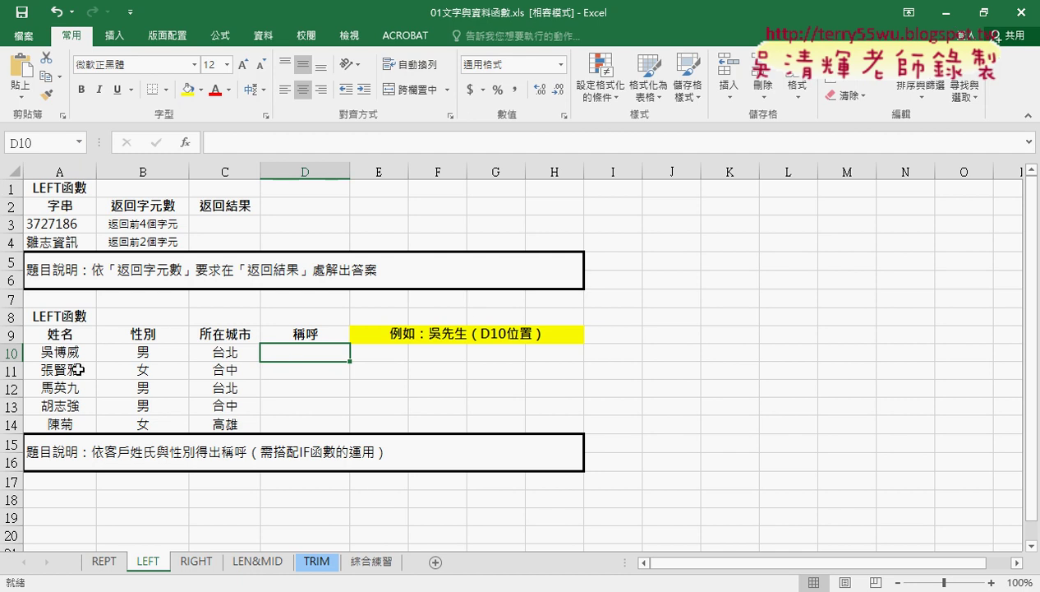
left_click(185, 142)
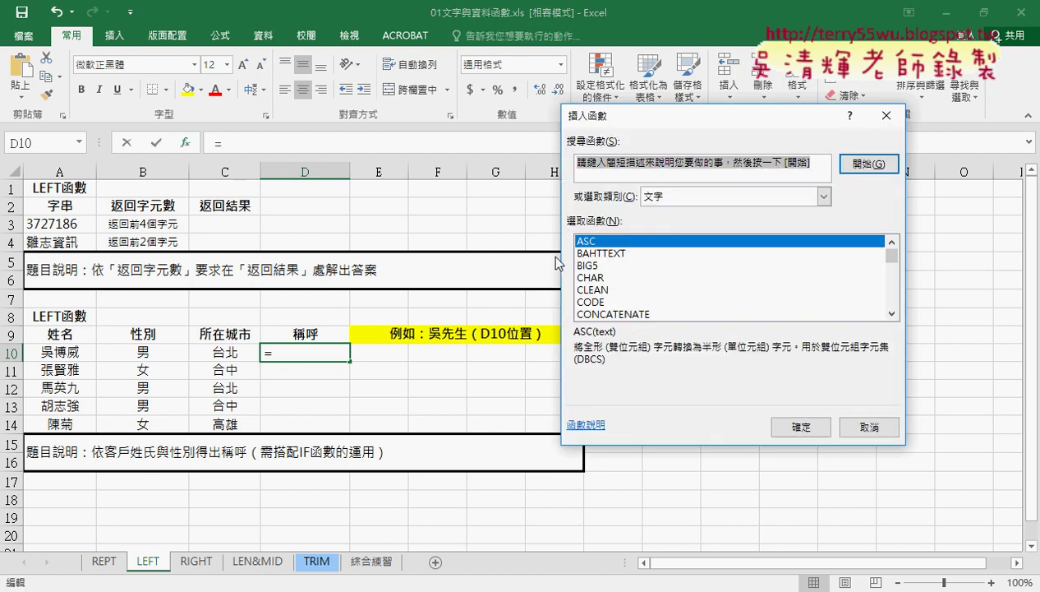
scroll(895, 264, "down", 1)
left_click_drag(895, 267, 898, 279)
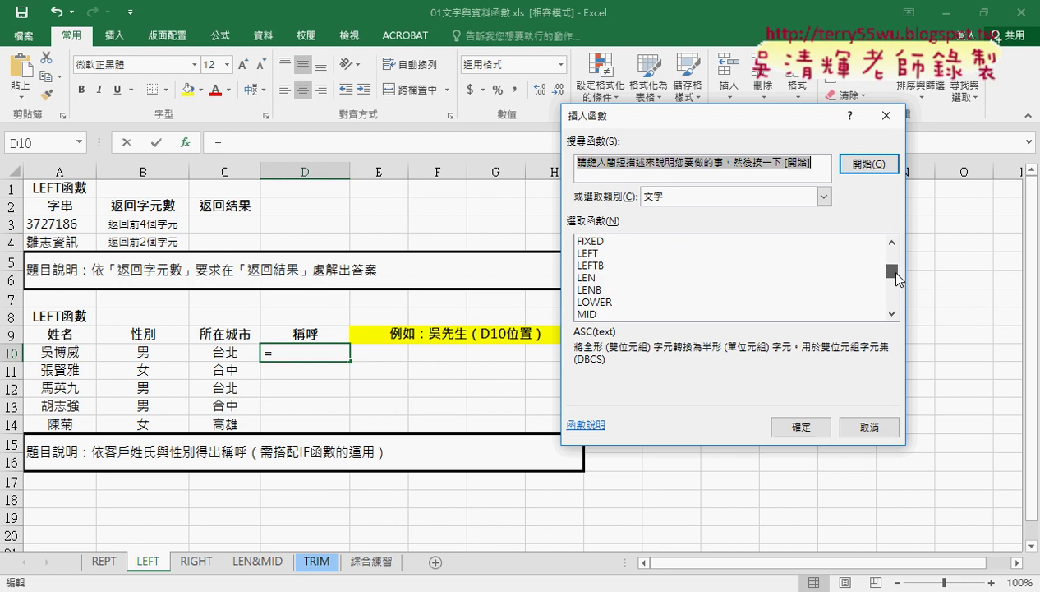
double_click(597, 254)
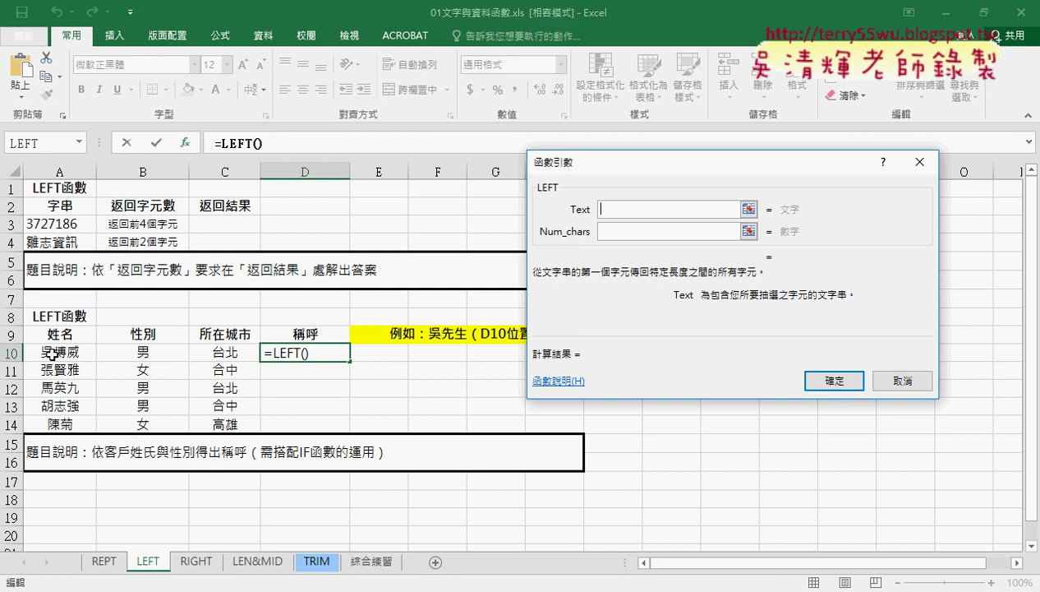
left_click(59, 354)
left_click(621, 233)
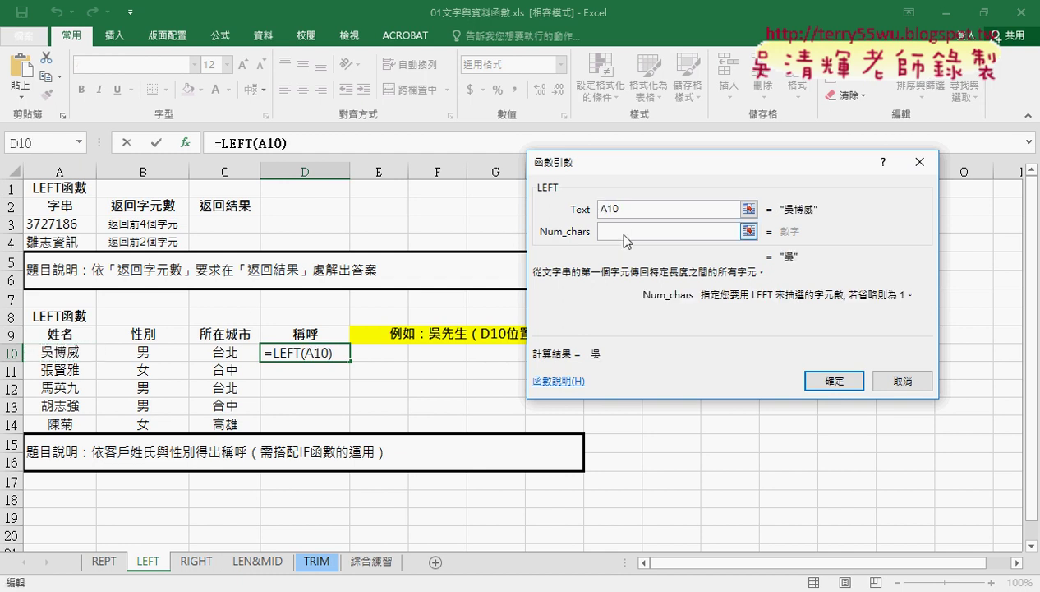
type("1")
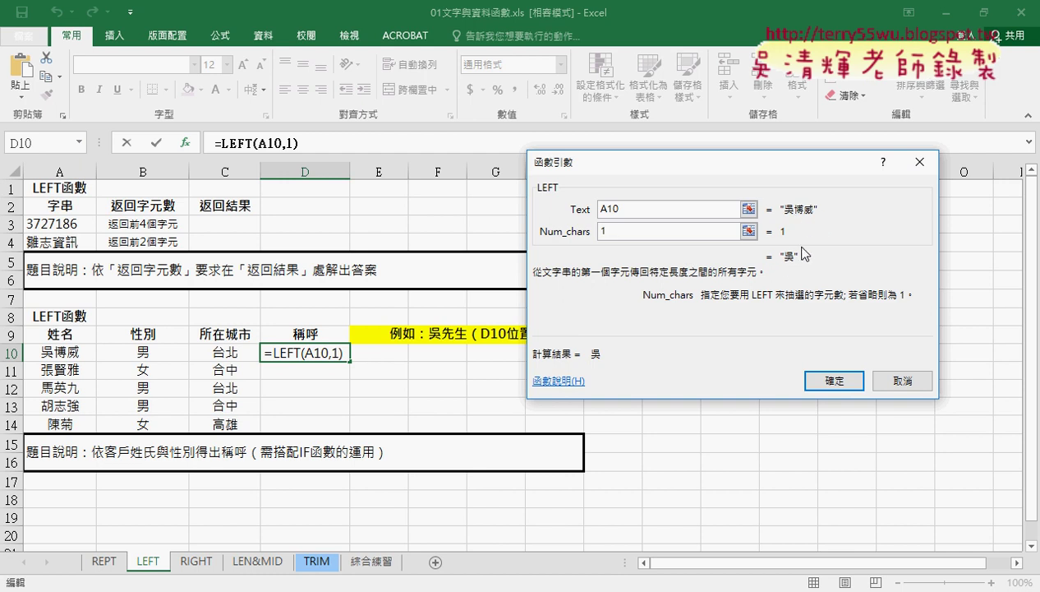
left_click(832, 383)
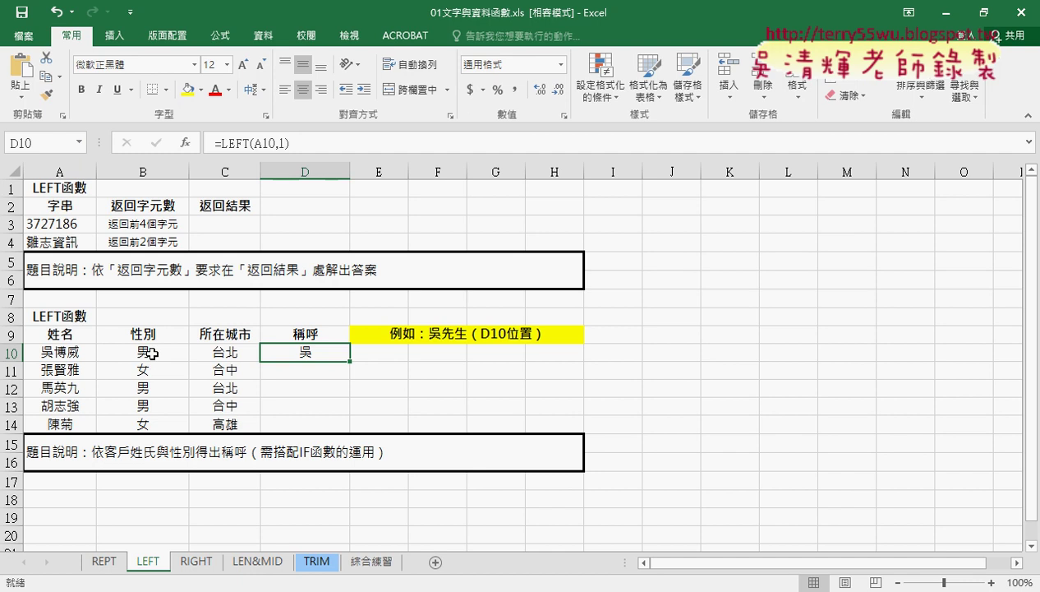
- Append &"先生" to D10's LEFT formula so it reads 吳先生
left_click(335, 142)
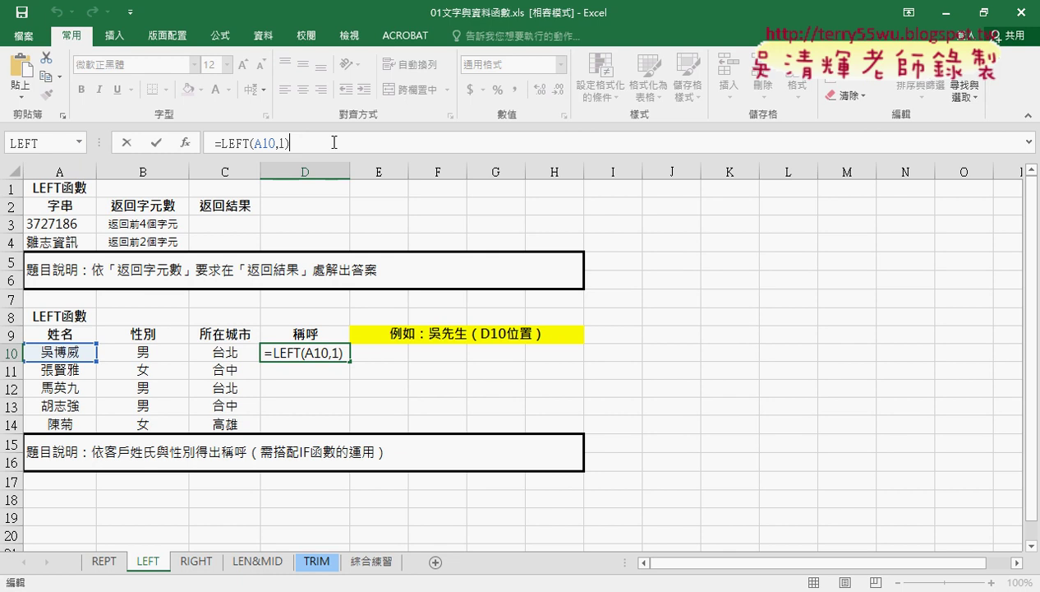
type("&\"ㄒ")
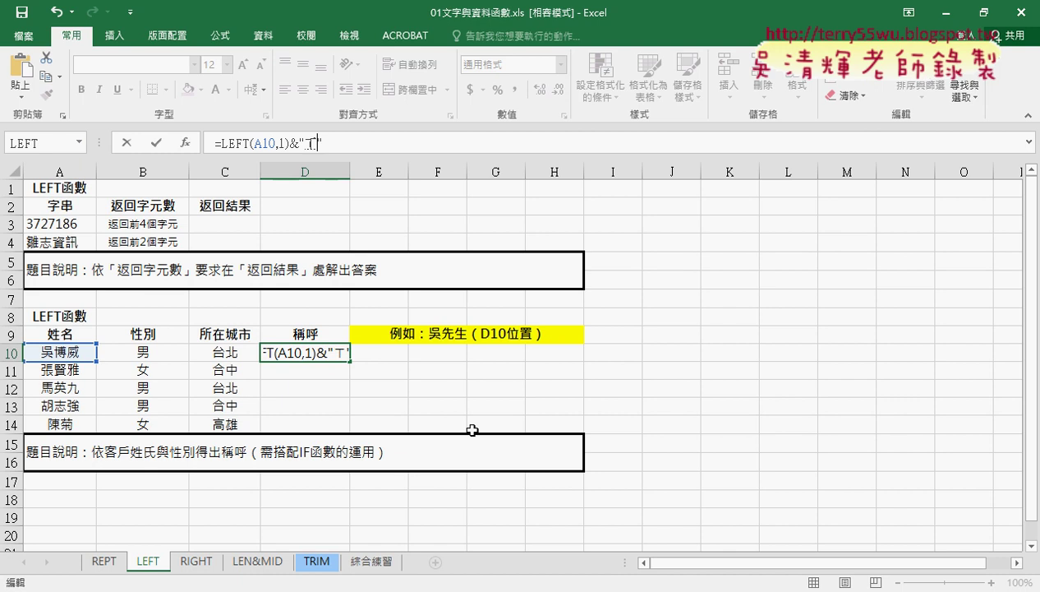
type("先")
type("ㄕ生")
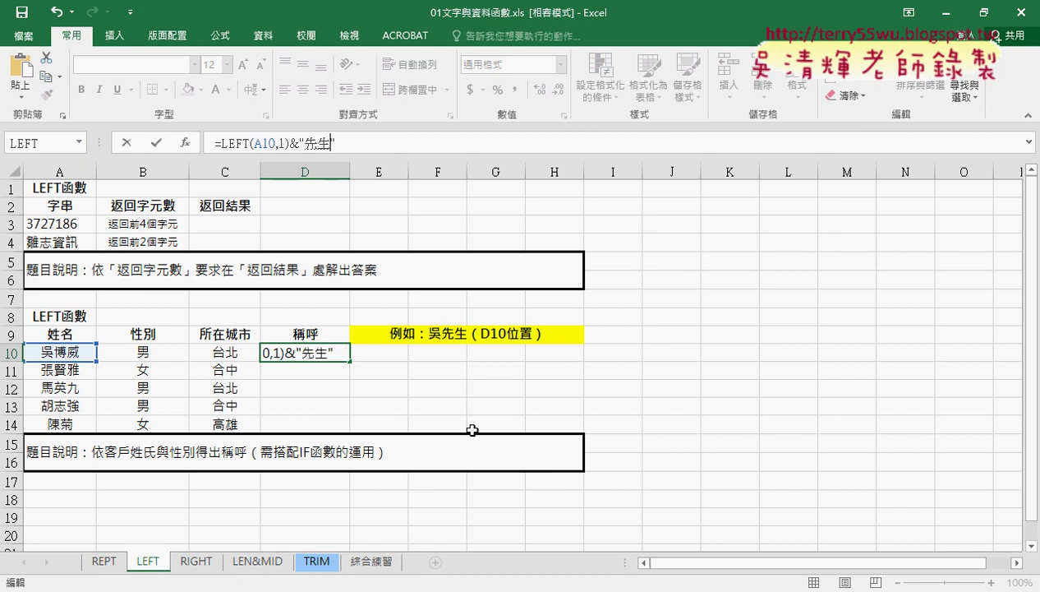
key("Return")
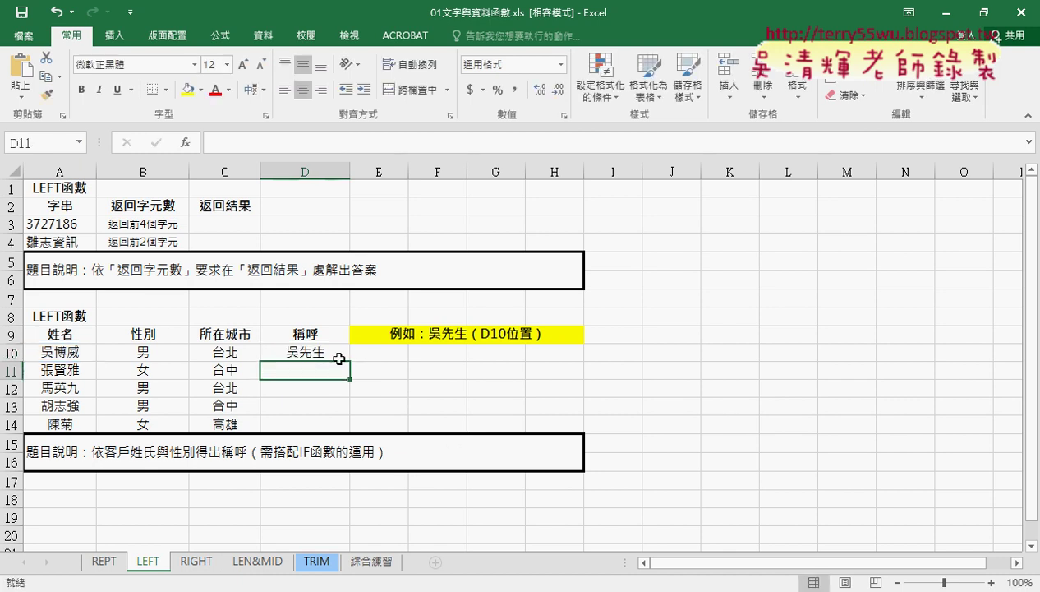
- Fill D10's formula down to D14, then select the 先生 text in the formula
left_click(337, 358)
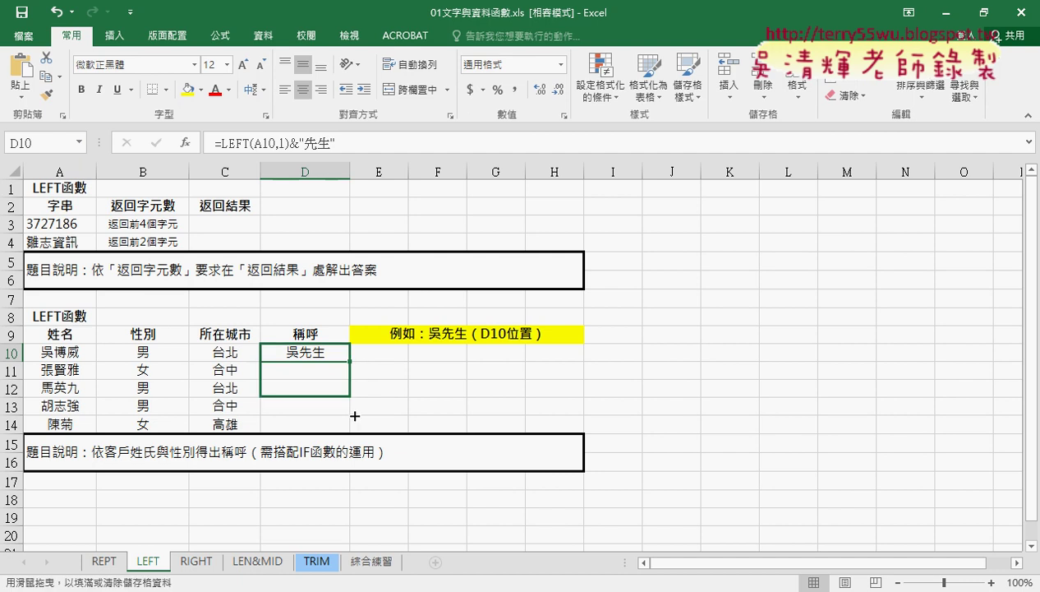
left_click_drag(354, 367, 352, 424)
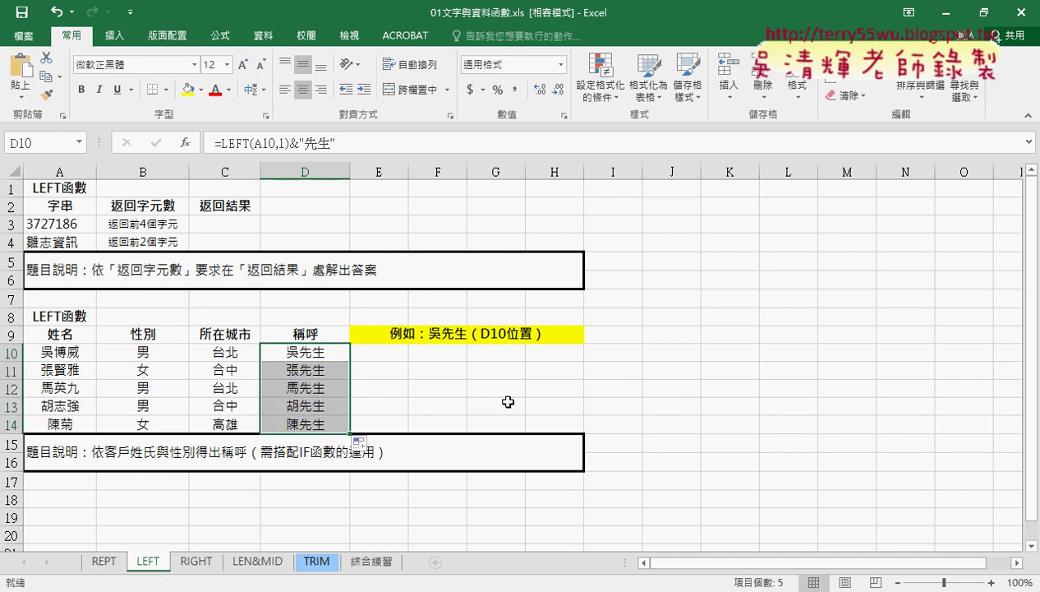
left_click(319, 351)
left_click_drag(299, 144, 340, 144)
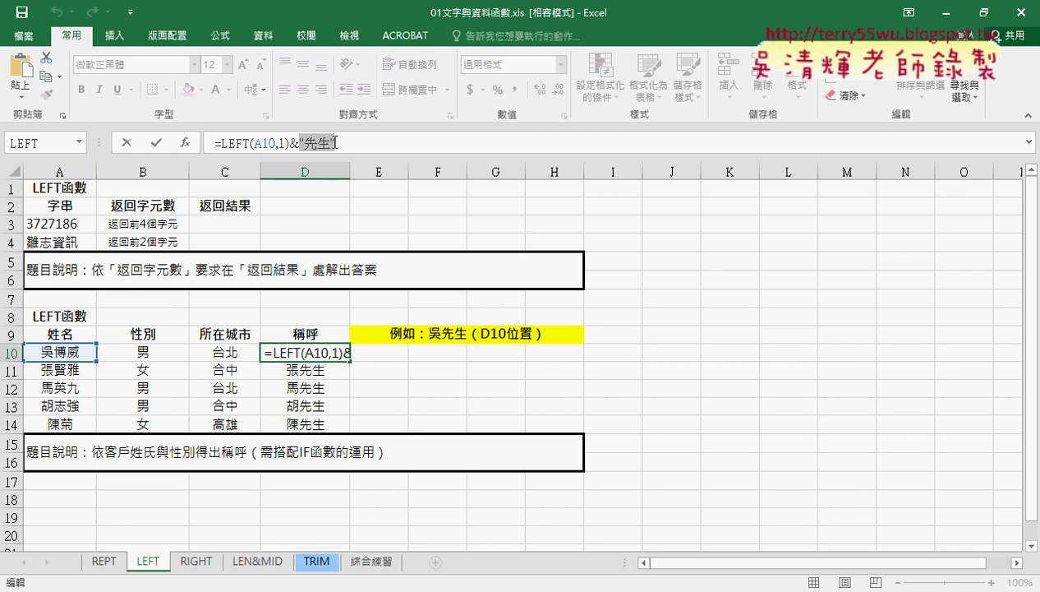
- Delete "先生" from D10's formula, leaving =LEFT(A10,1)& and clearing stray typed characters
key("Delete")
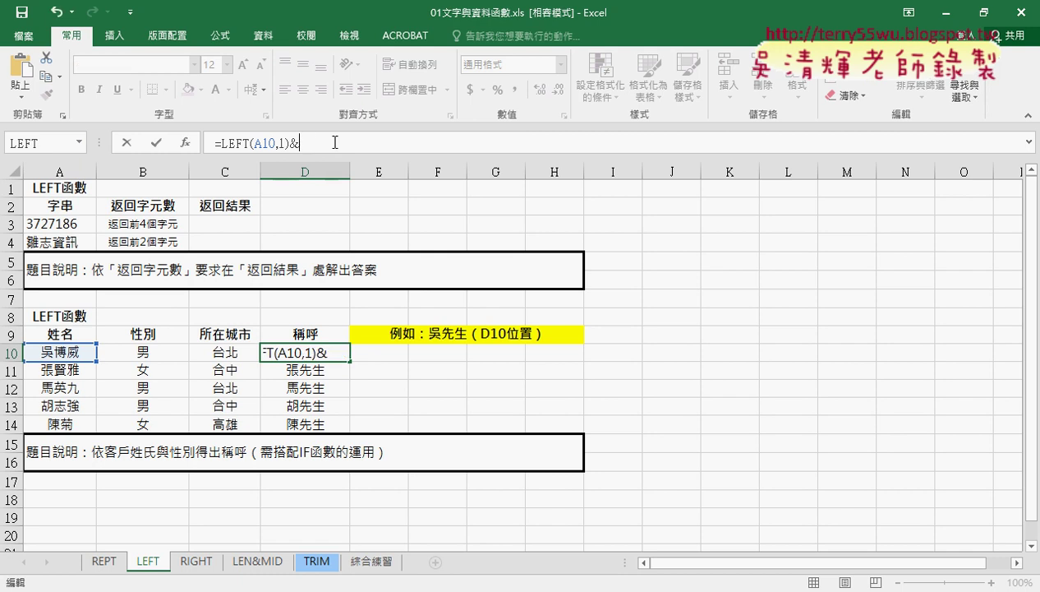
type("ㄞ")
key("BackSpace")
type("if")
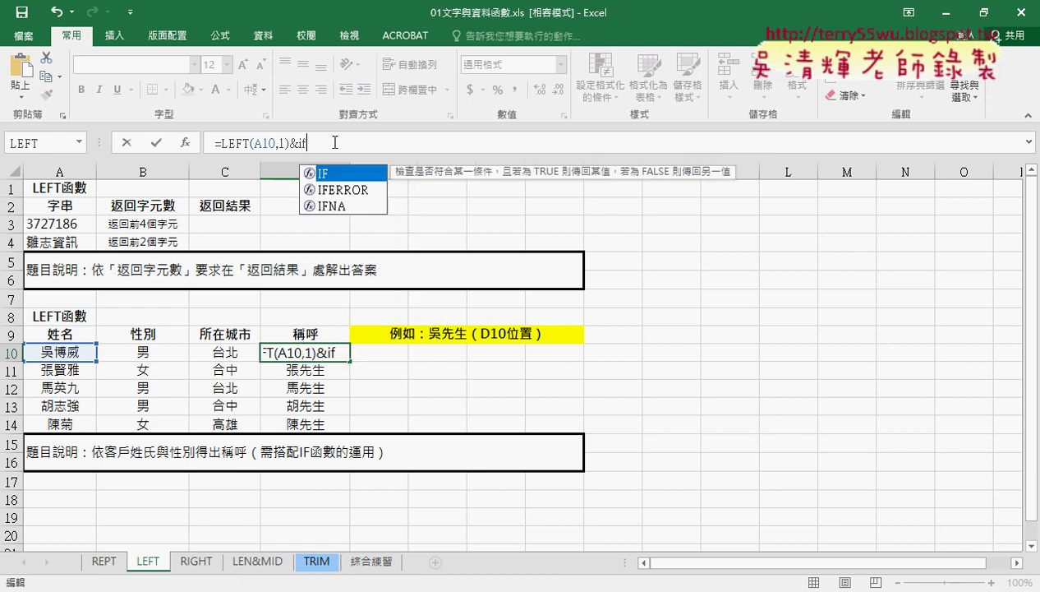
key("BackSpace")
key("BackSpace")
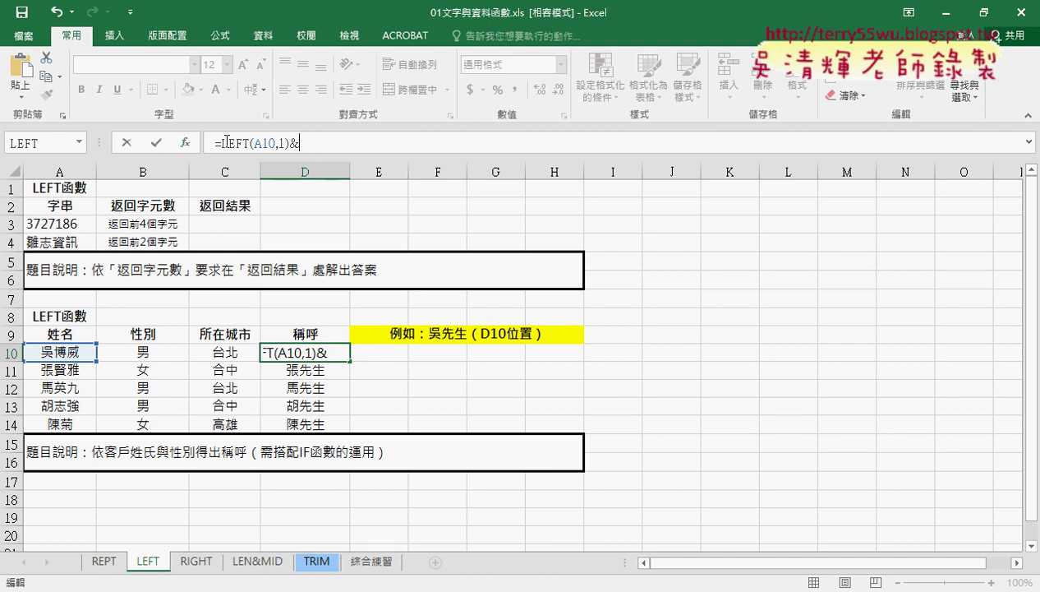
left_click_drag(220, 145, 255, 145)
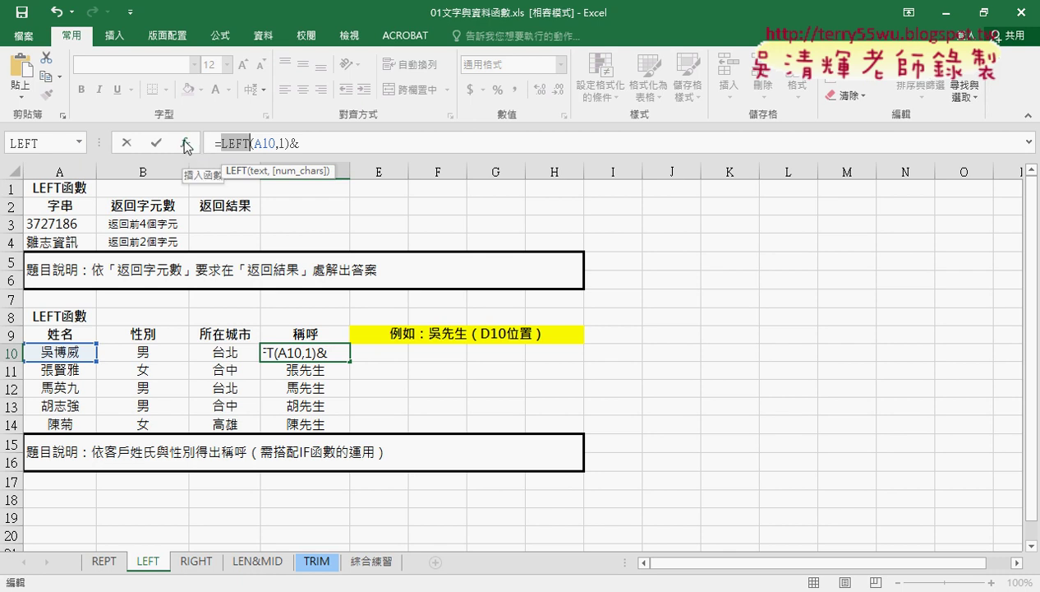
left_click(81, 144)
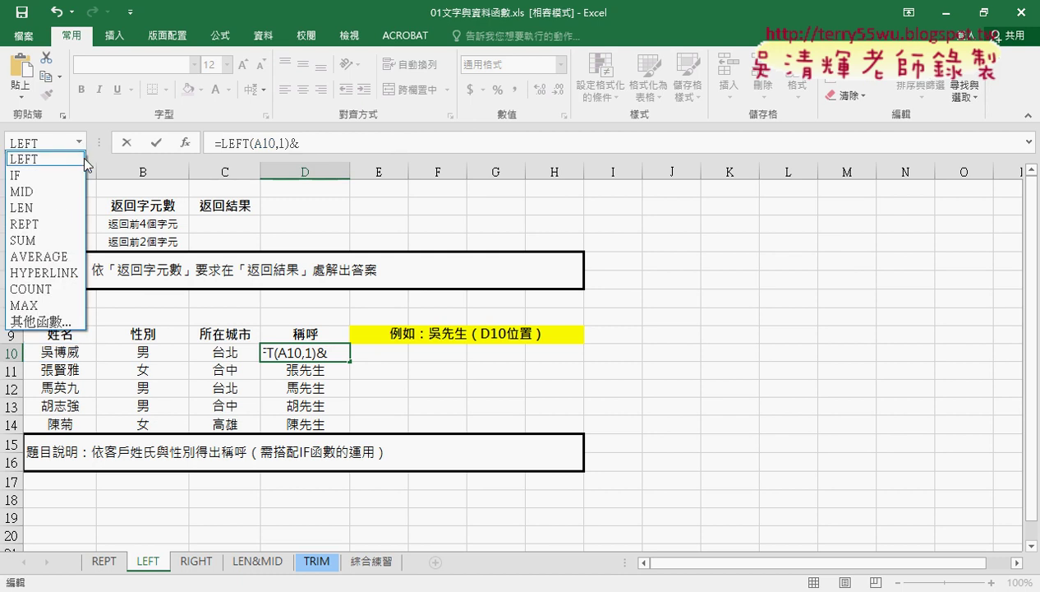
- Undo a mistaken IF replacement, then append IF() after =LEFT(A10,1)& in D10
left_click(30, 181)
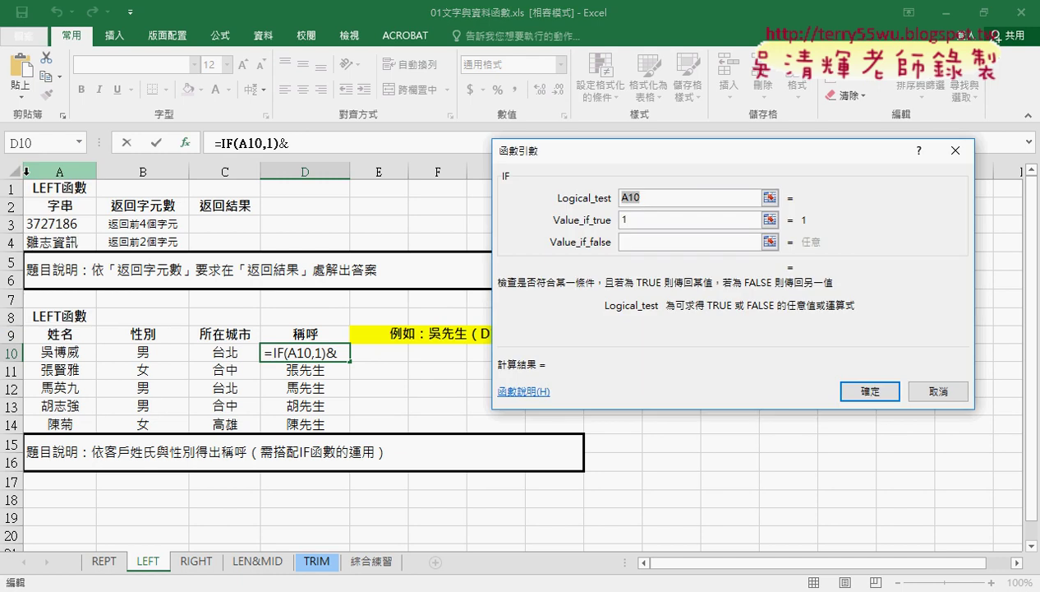
left_click(938, 391)
left_click(337, 143)
left_click_drag(333, 144, 304, 144)
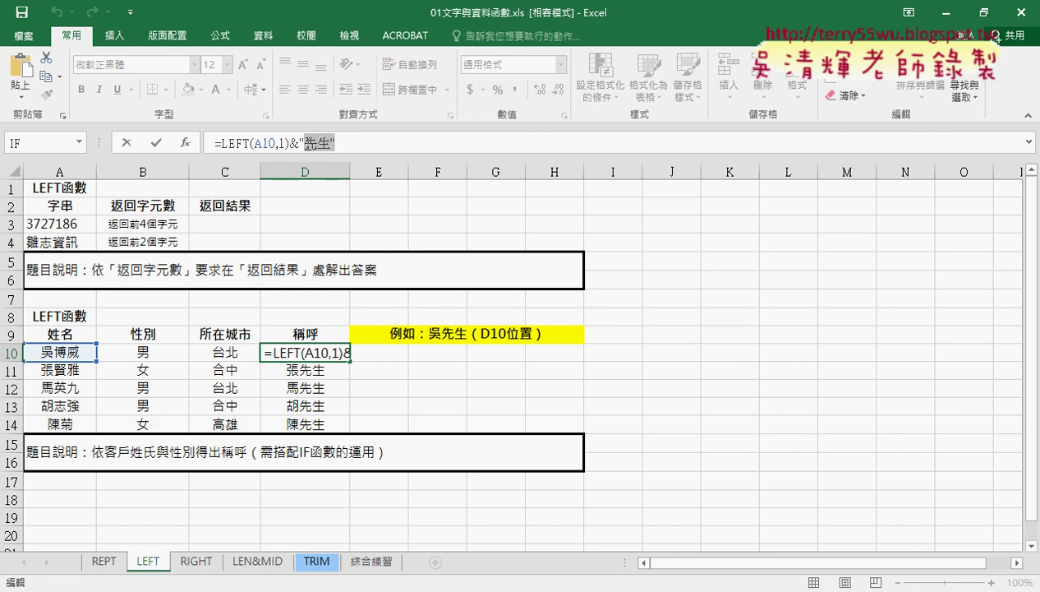
key("Delete")
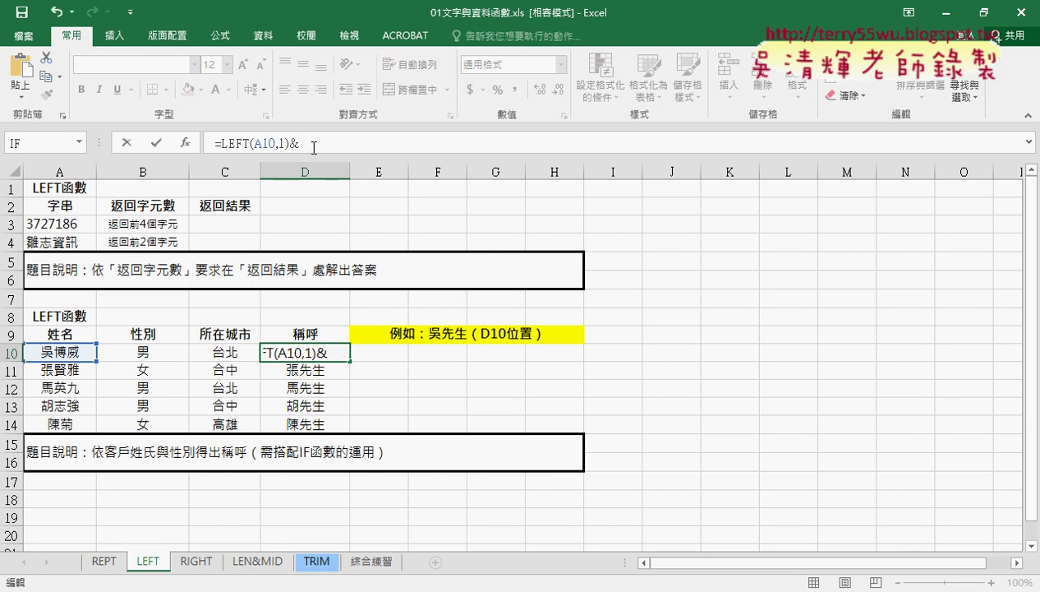
left_click(80, 142)
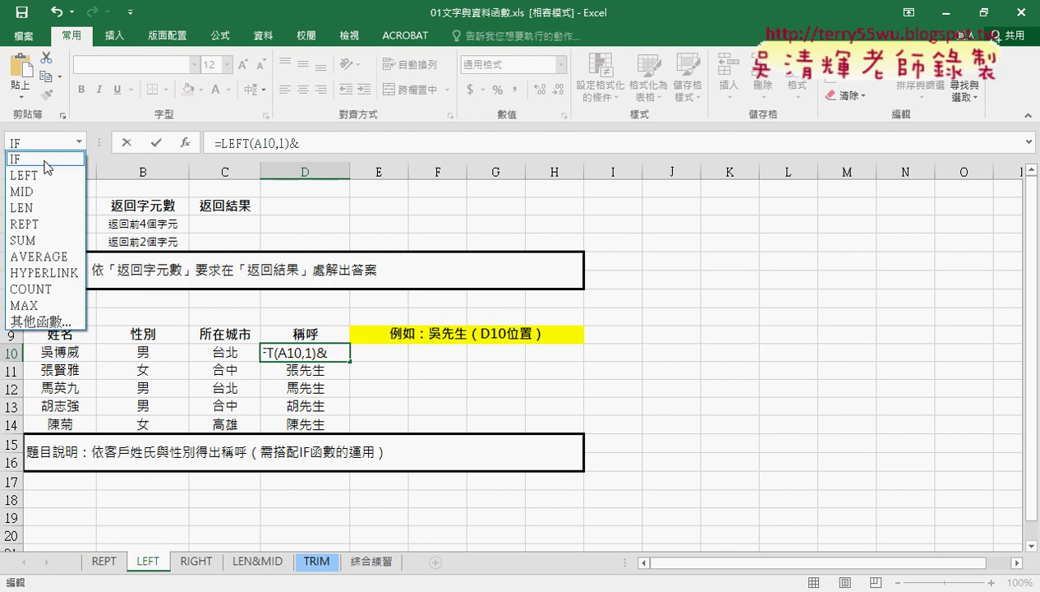
left_click(47, 160)
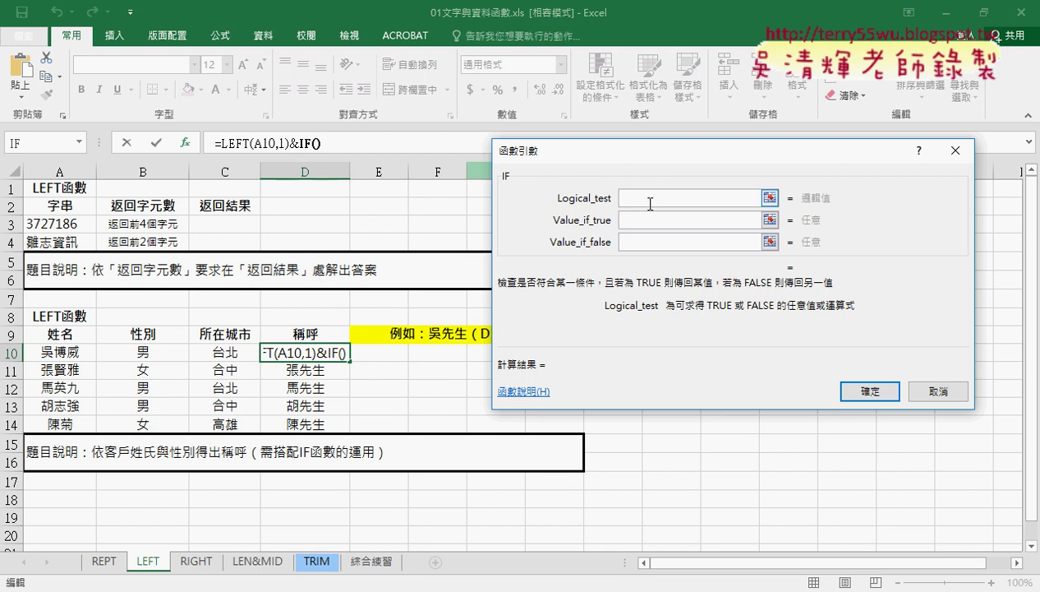
- Set the IF condition to B10="男"
left_click(154, 351)
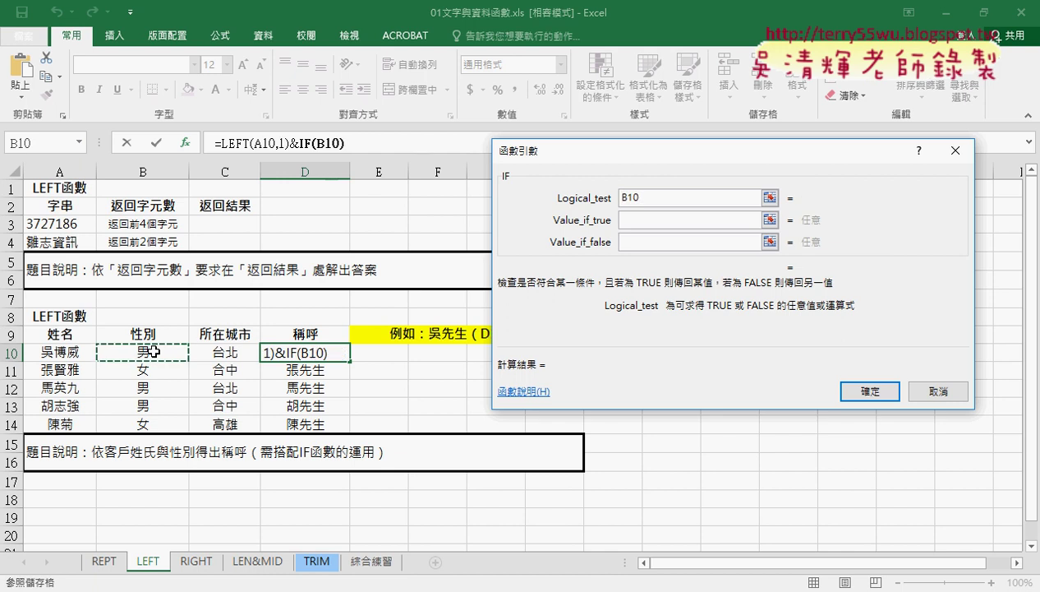
type("=\"ㄋㄢ\"\"")
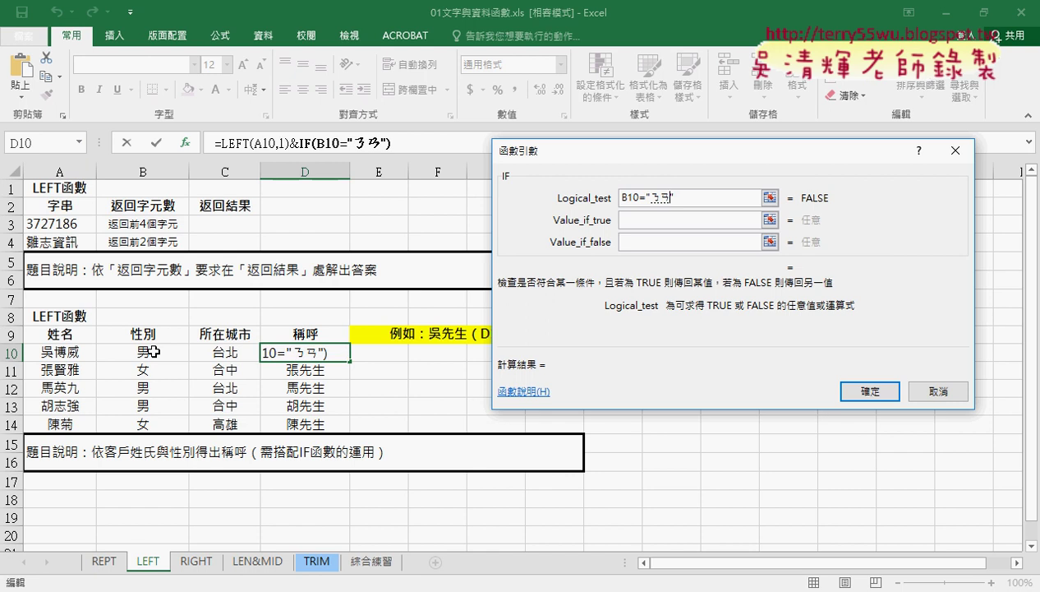
type("男")
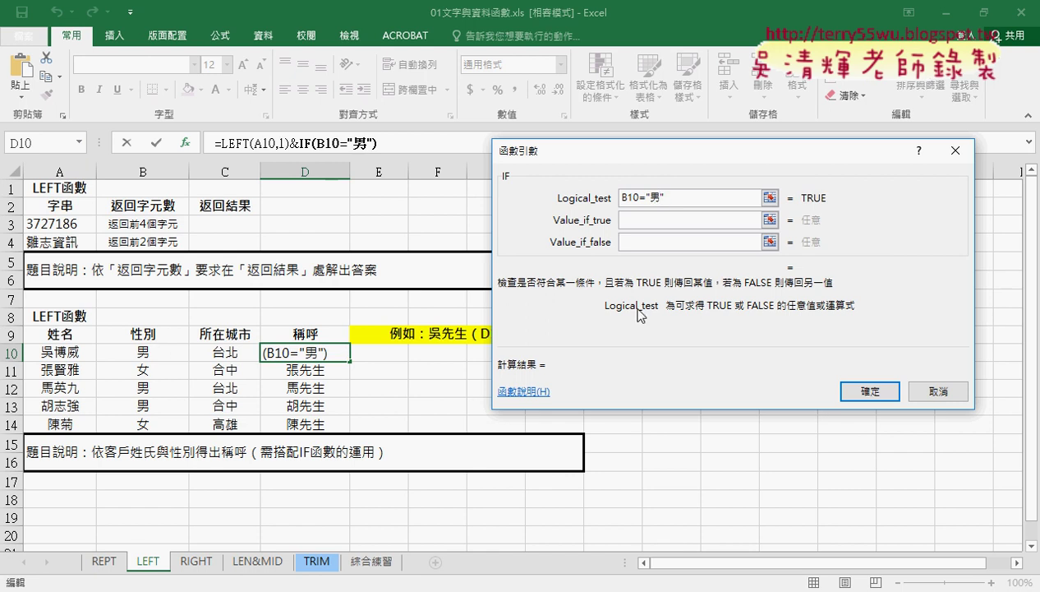
left_click_drag(672, 197, 612, 197)
left_click(659, 220)
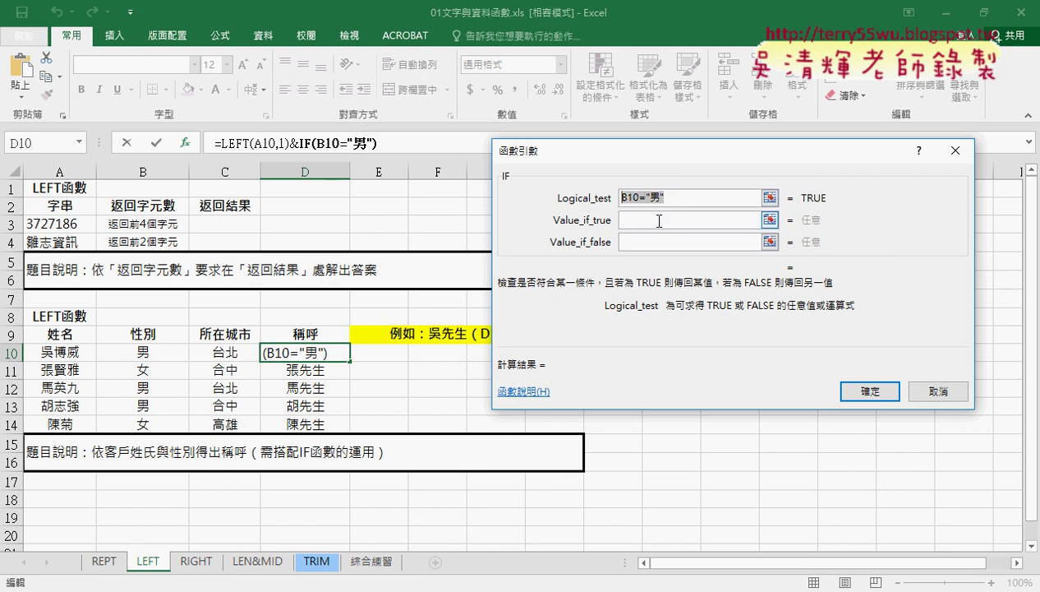
key("shift+Tab")
- Give IF the results "先生" when true and "小姐" when false, and confirm
left_click(631, 224)
left_click(631, 222)
type("先")
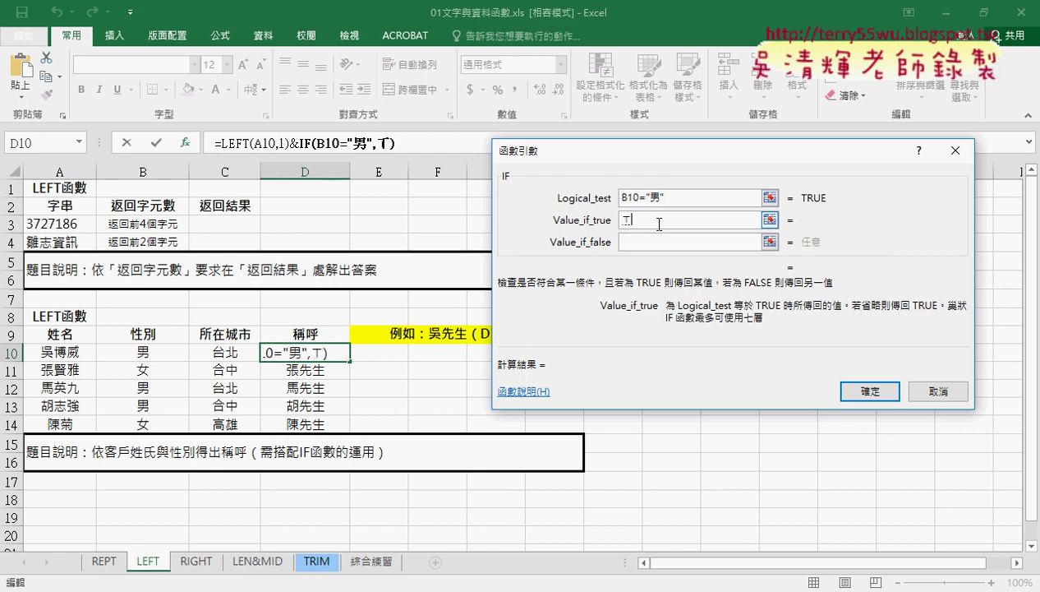
type("生")
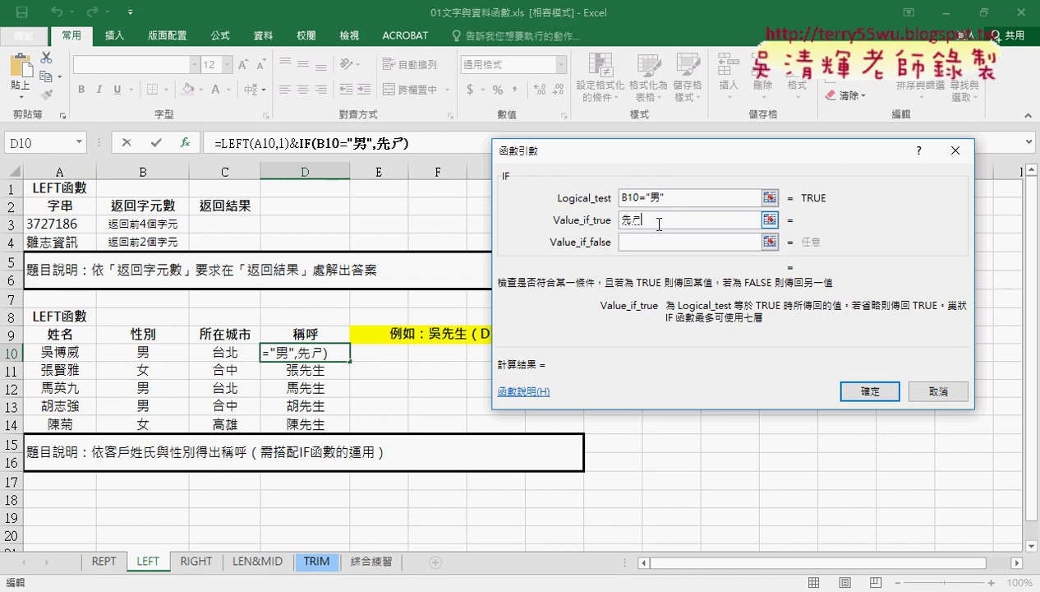
key("Tab")
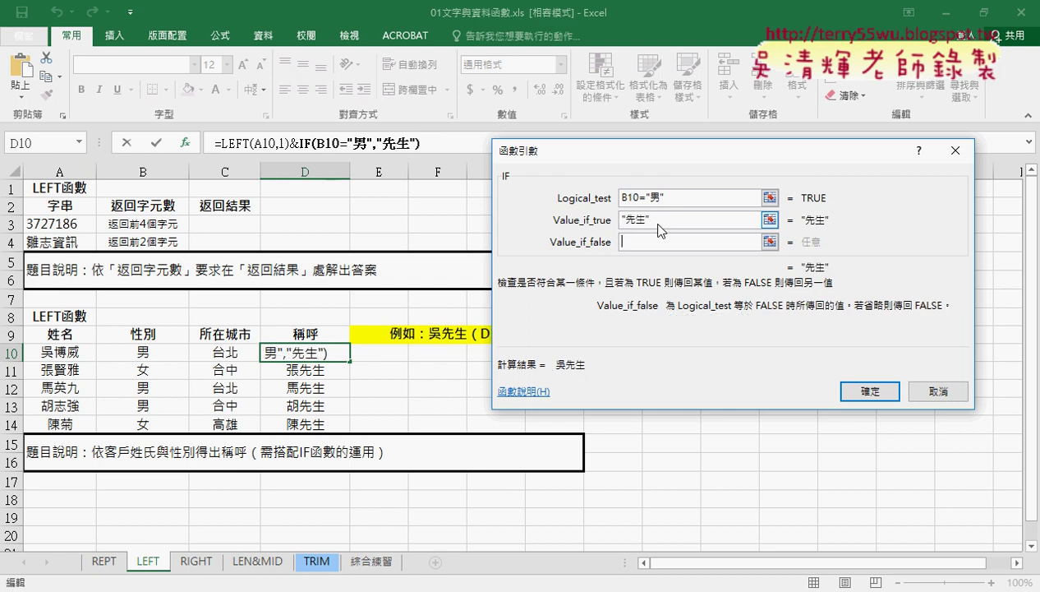
type("小")
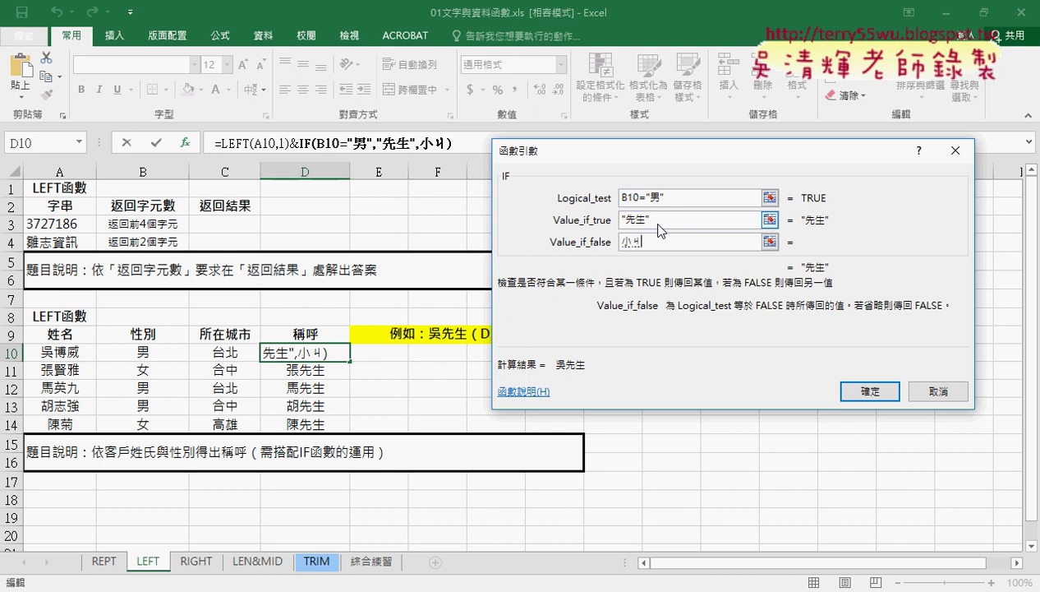
type("姐")
left_click_drag(643, 244, 624, 246)
key("shift+Tab")
key("Tab")
double_click(665, 243)
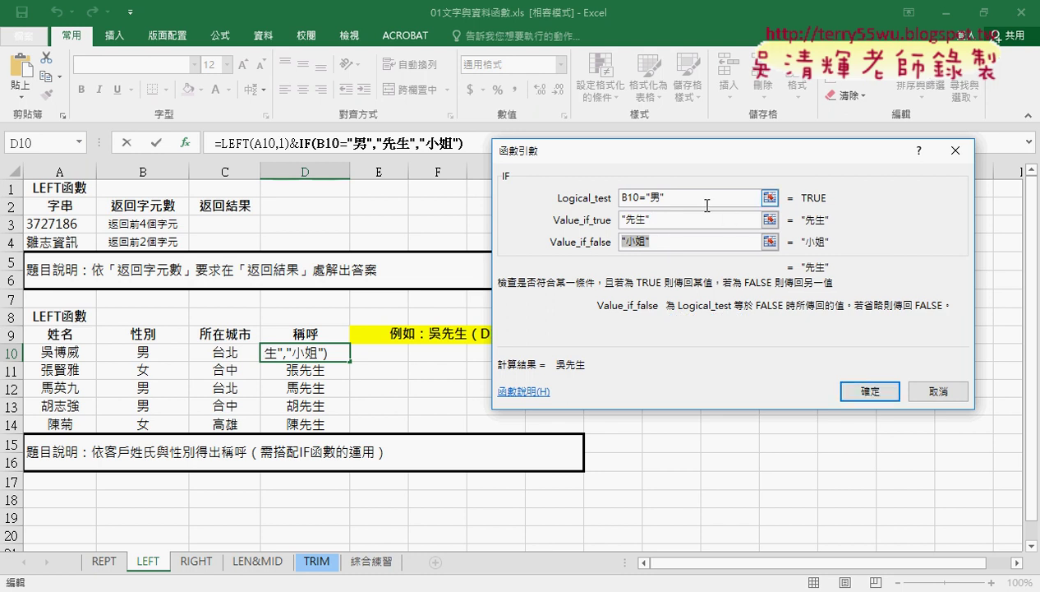
left_click_drag(694, 198, 618, 198)
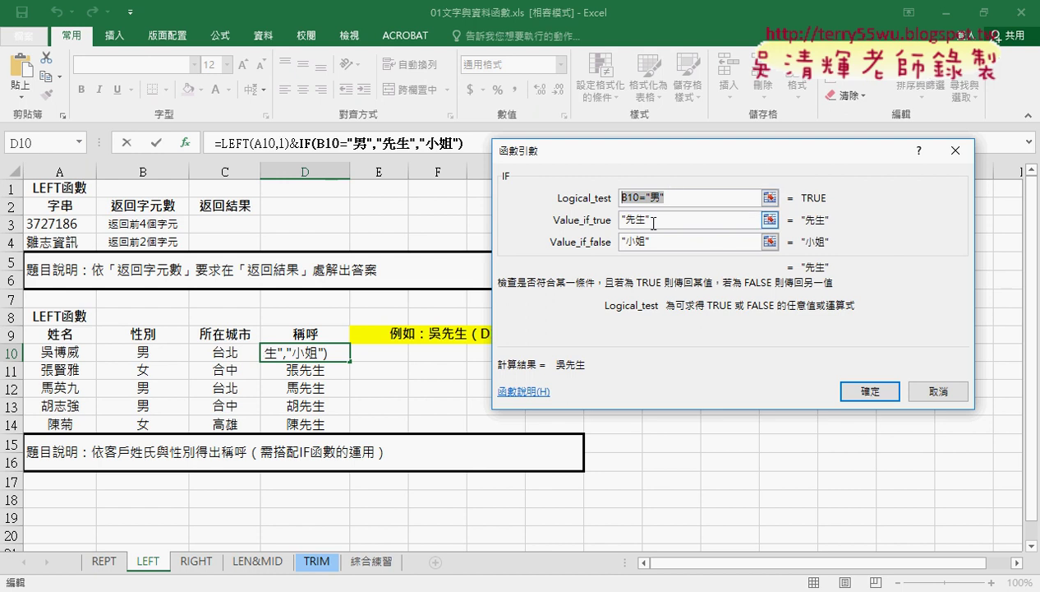
left_click(853, 393)
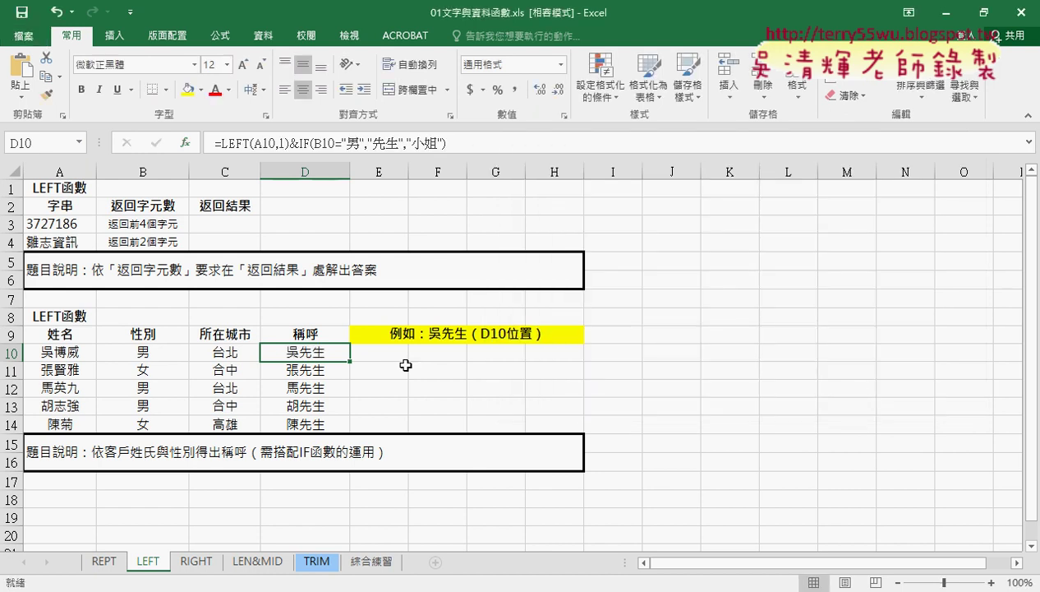
- Fill the IF salutation formula from D10 down to D14, keeping B10 relative
left_click_drag(351, 364, 352, 434)
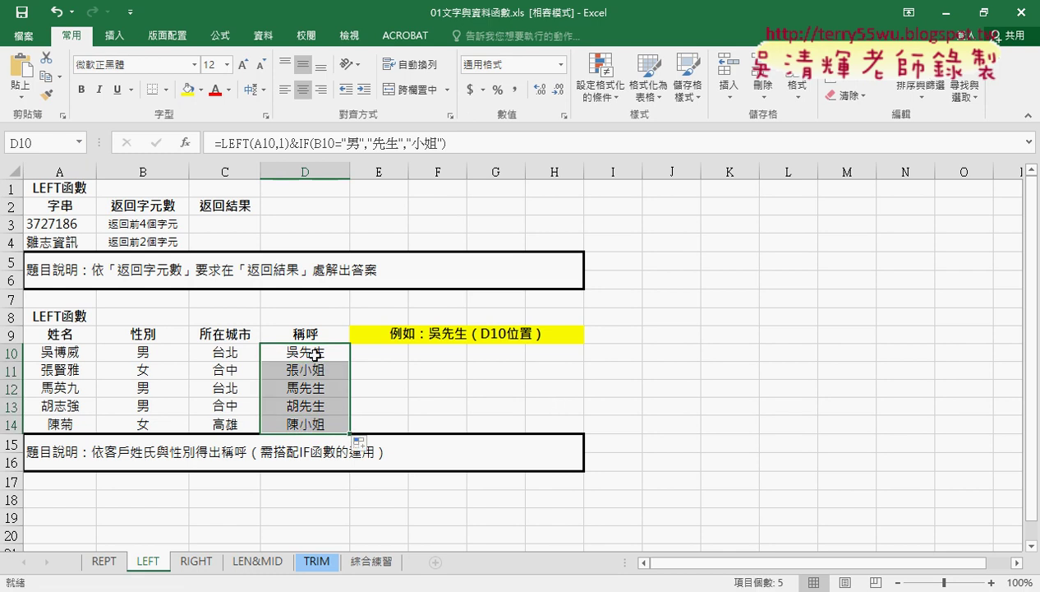
left_click_drag(313, 353, 306, 388)
left_click(313, 353)
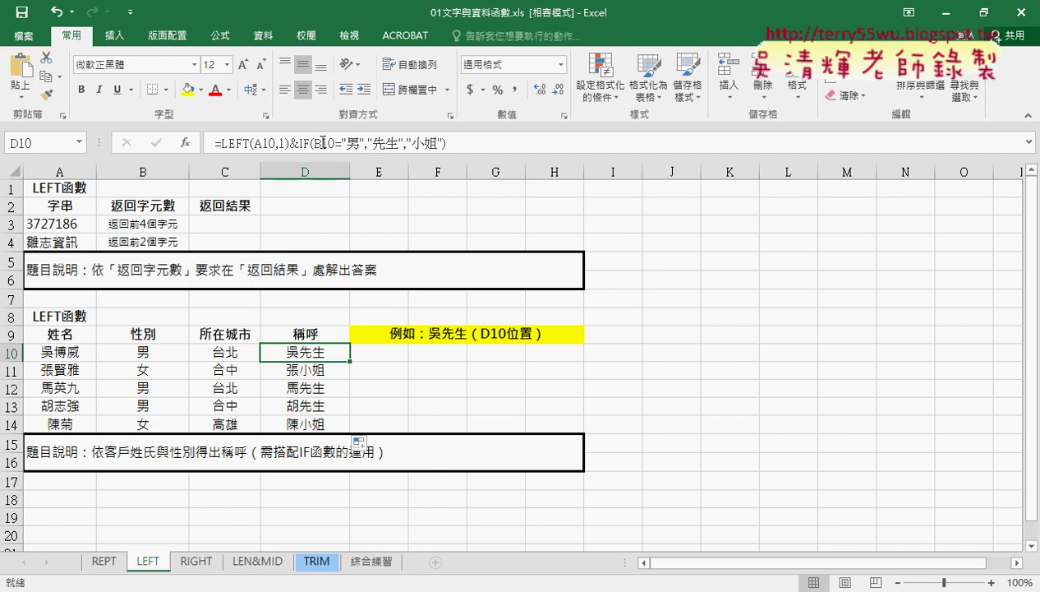
left_click(322, 143)
type("$")
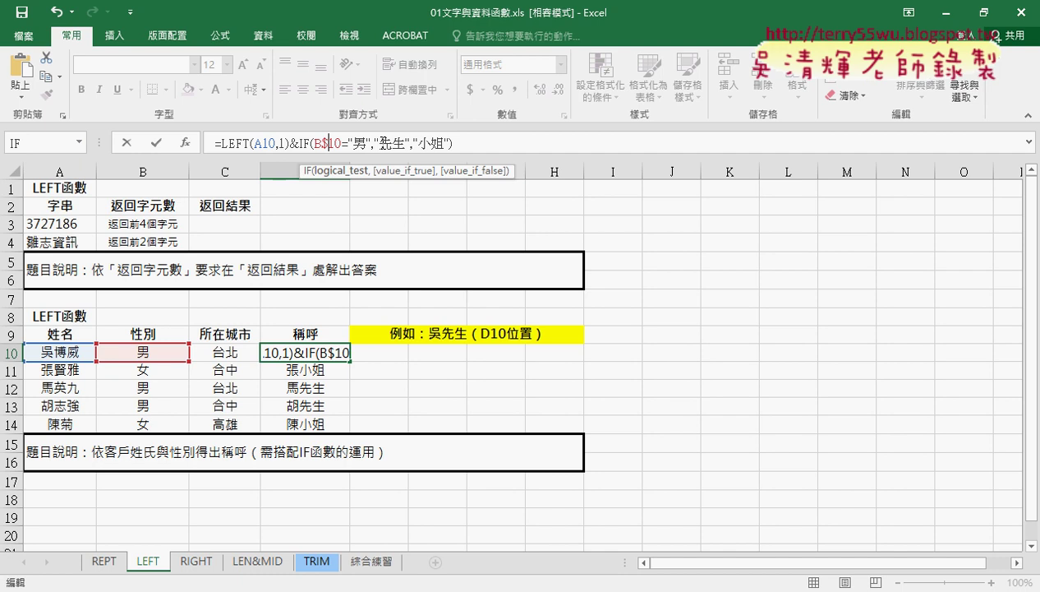
key("BackSpace")
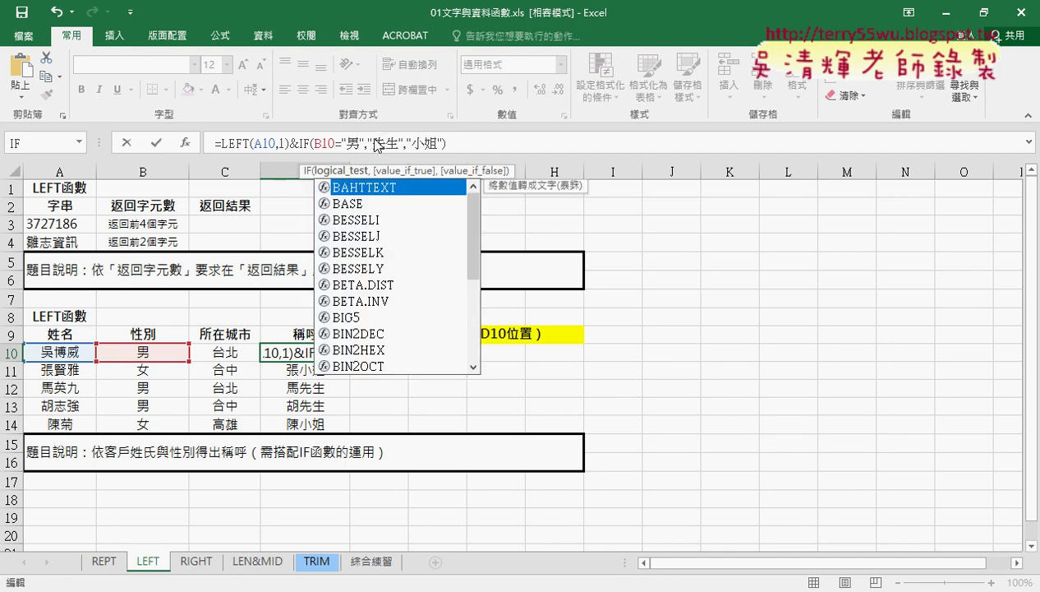
left_click(616, 415)
- Check the copied salutations in D11–D14: 張小姐, 馬先生, 胡先生, 陳小姐
left_click(313, 367)
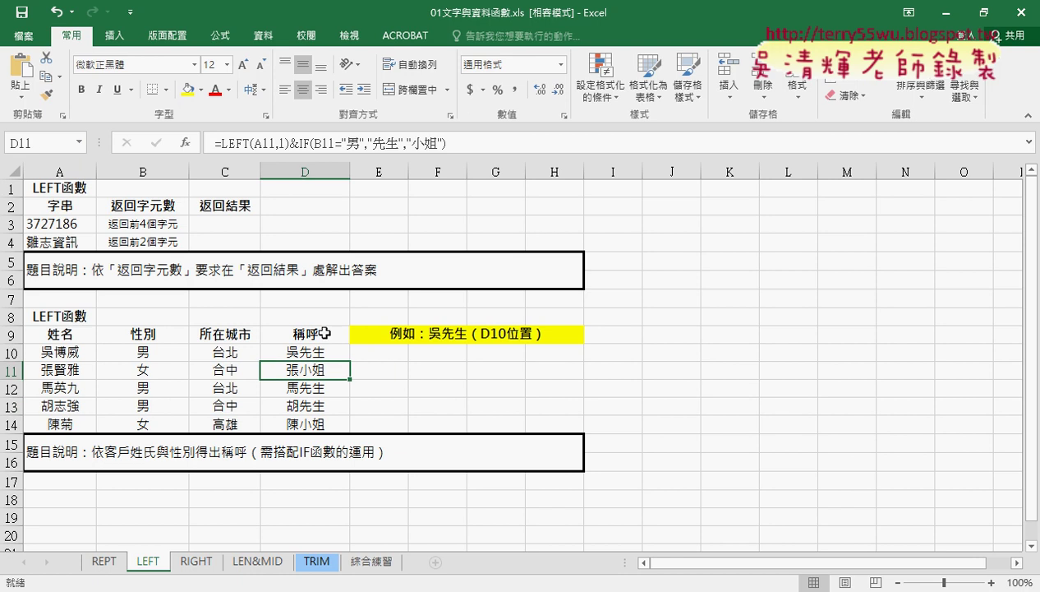
left_click(302, 387)
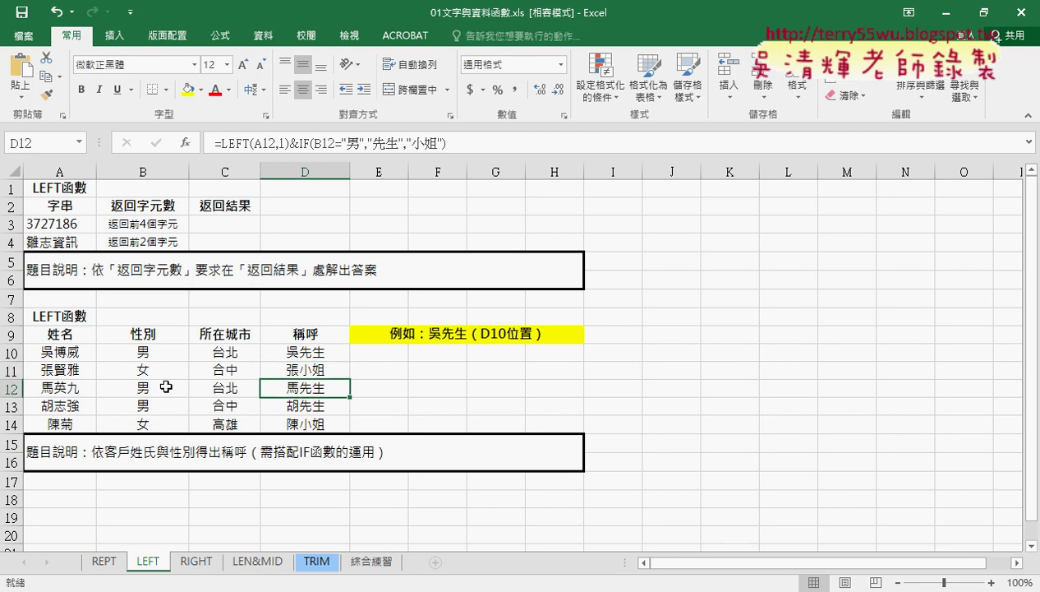
left_click(306, 406)
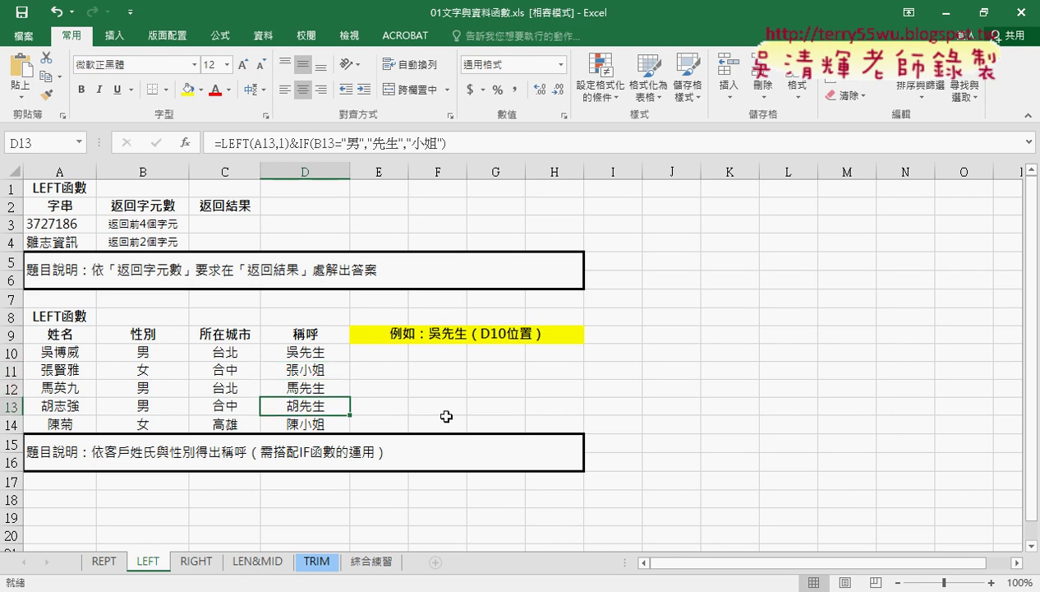
left_click_drag(304, 351, 325, 423)
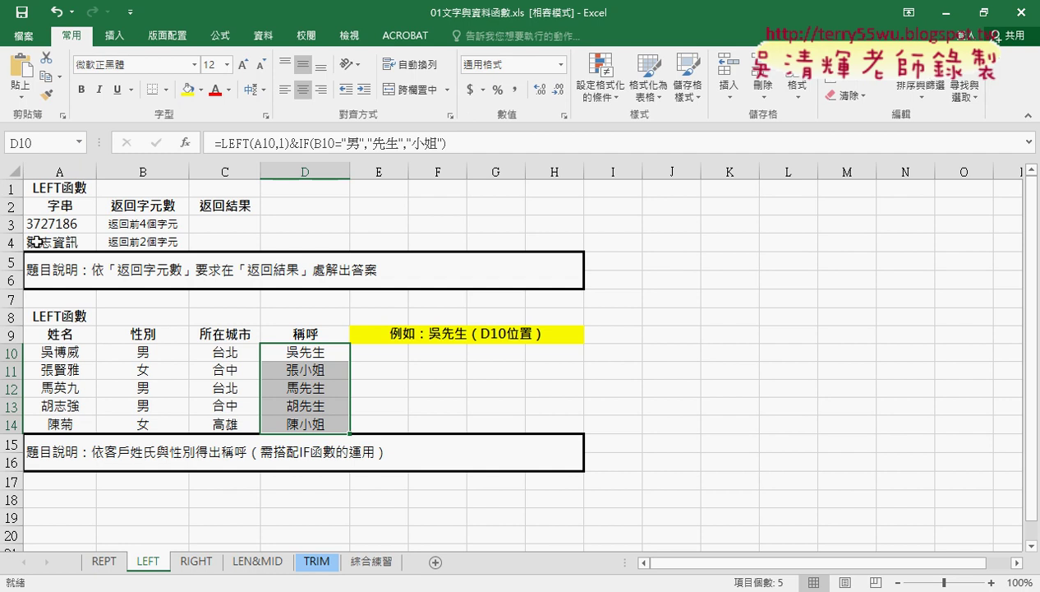
- Move through the RIGHT sheet to the 綜合練習 phone-number sheet
left_click(195, 561)
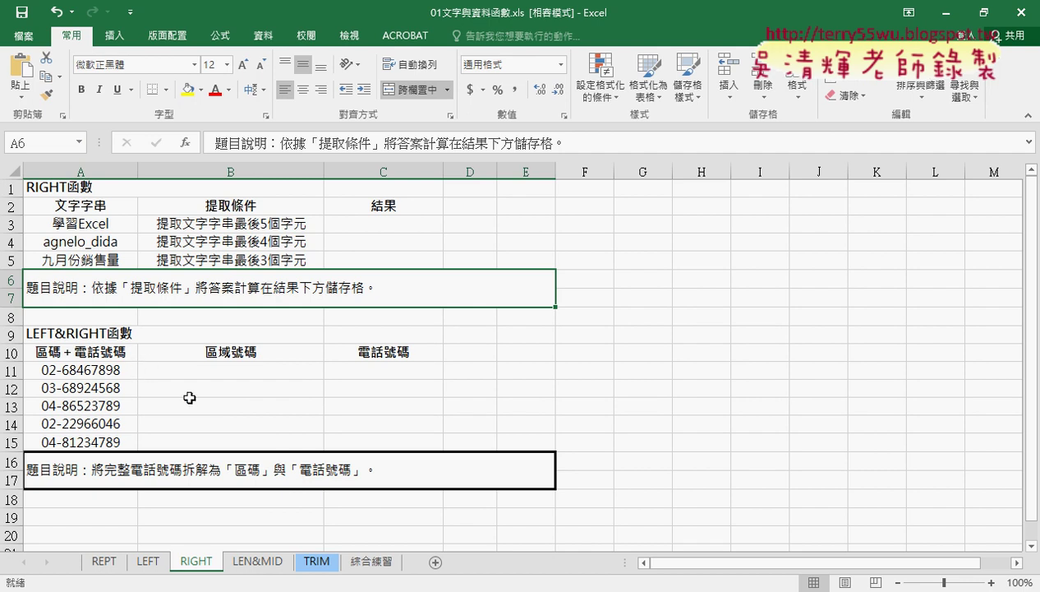
left_click(384, 567)
- Widen column E and enter ="09" in E4
left_click_drag(346, 169, 357, 169)
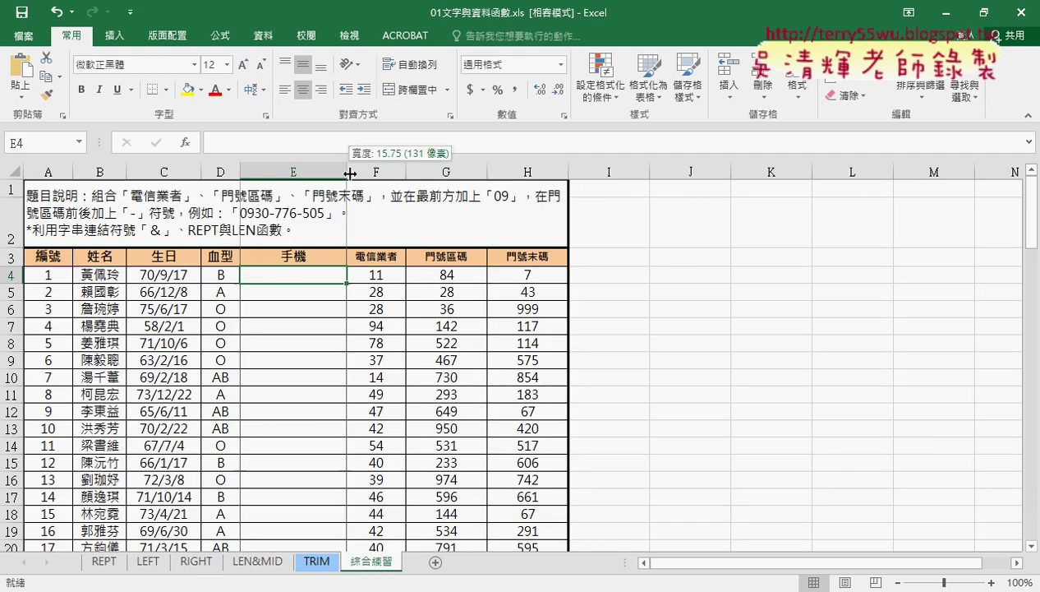
left_click(241, 145)
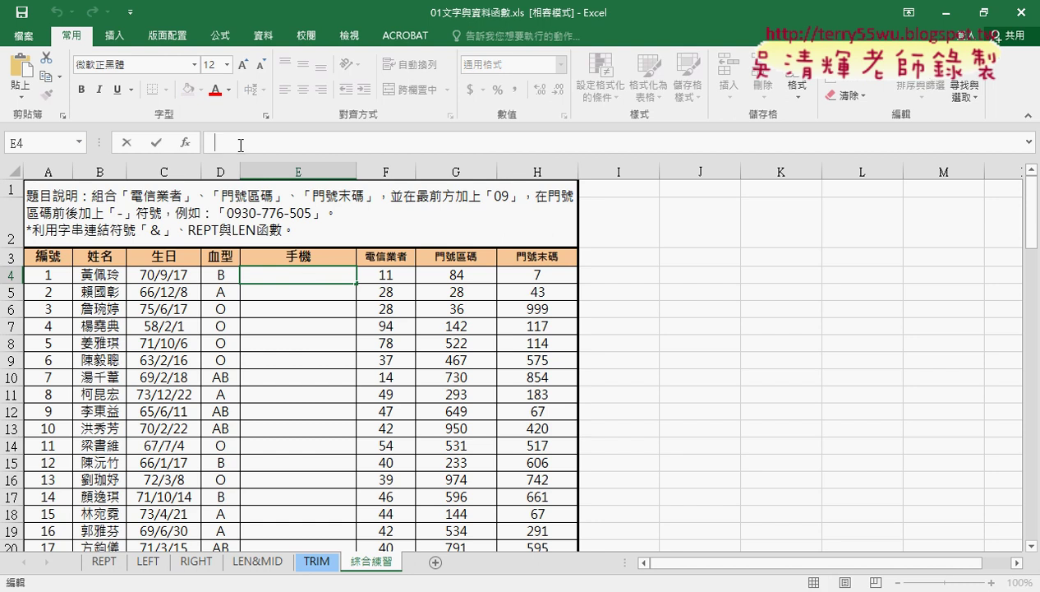
type("-")
key("BackSpace")
type("=")
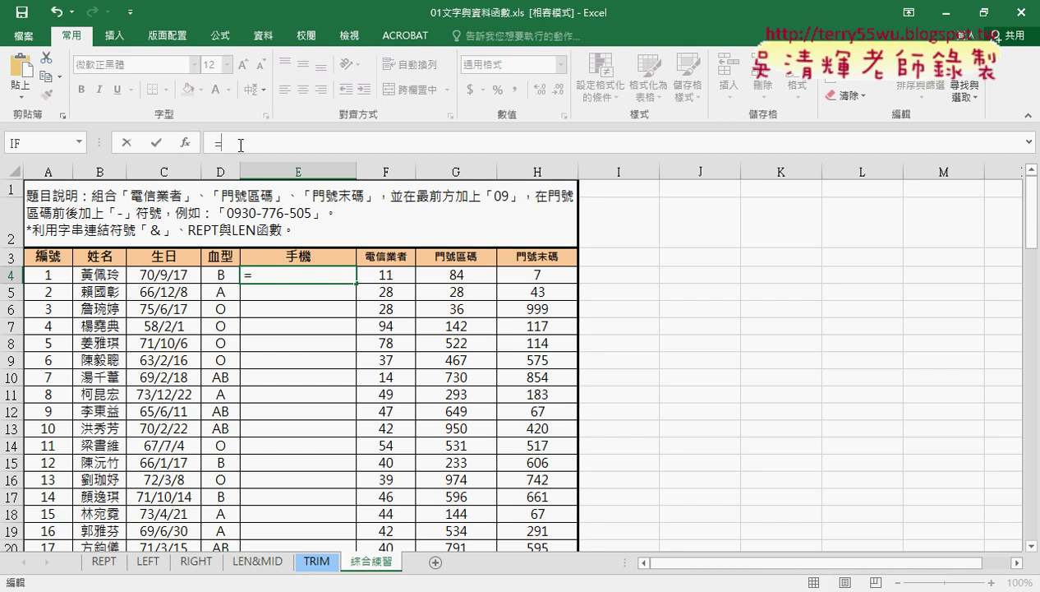
type("\"")
type("09\"")
left_click(157, 144)
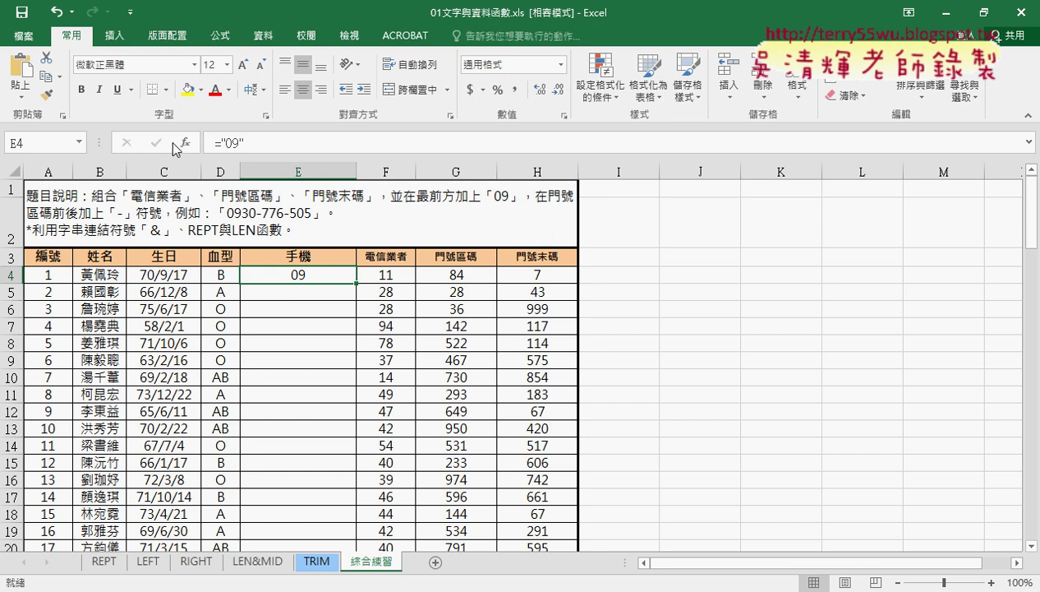
- Extend E4 to ="09"&F4, showing 0911, and begin appending a "-" dash
left_click(270, 140)
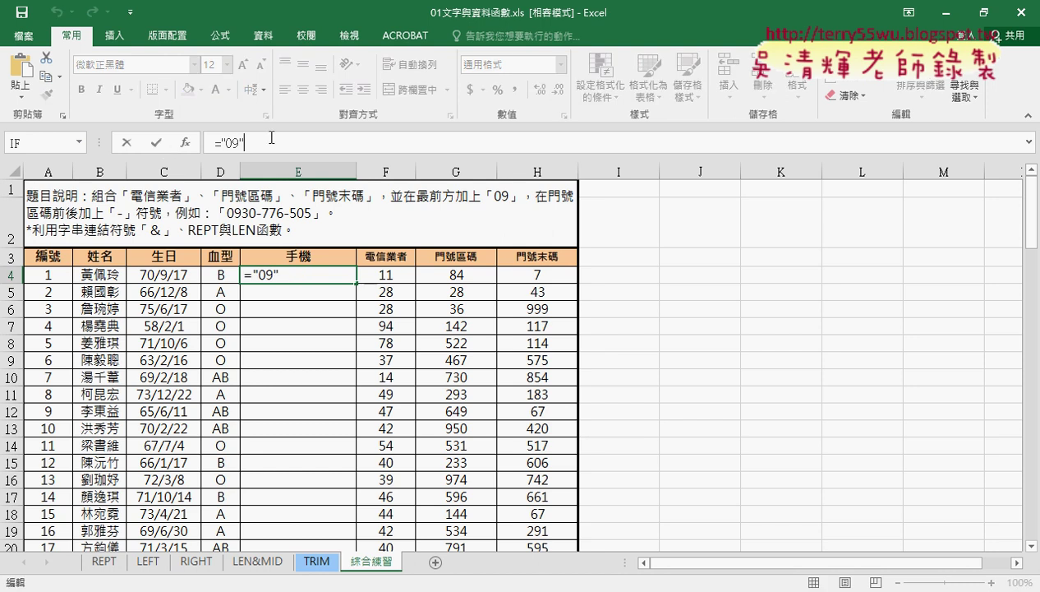
type("&")
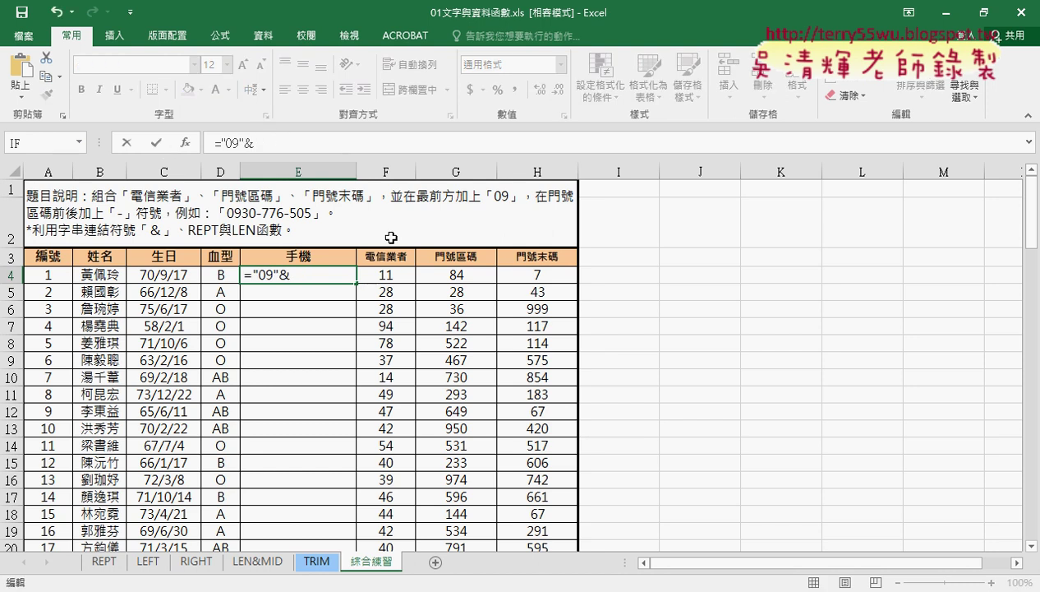
left_click(386, 275)
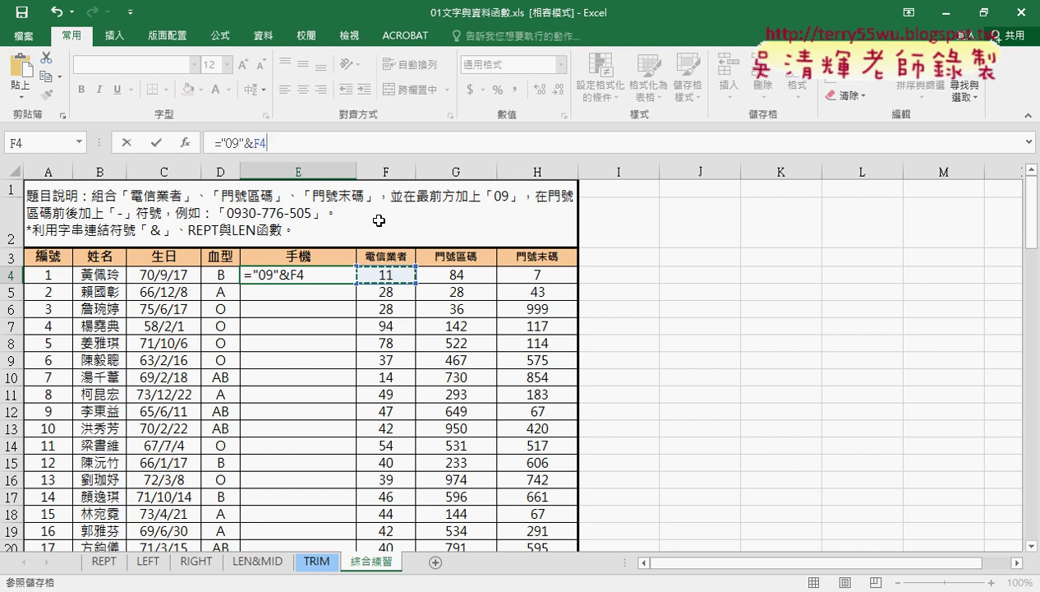
left_click(155, 141)
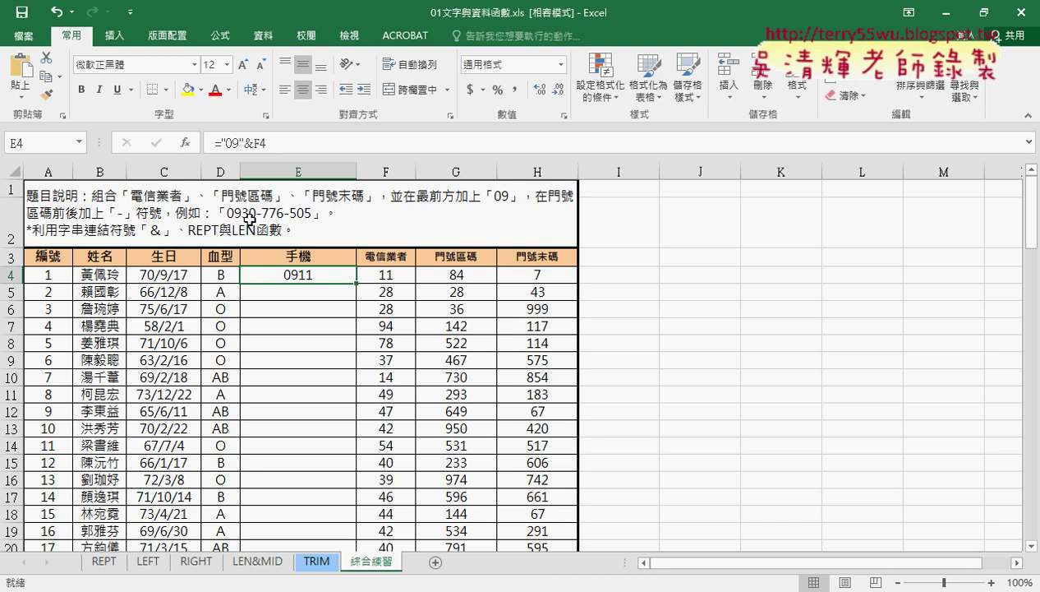
left_click(294, 144)
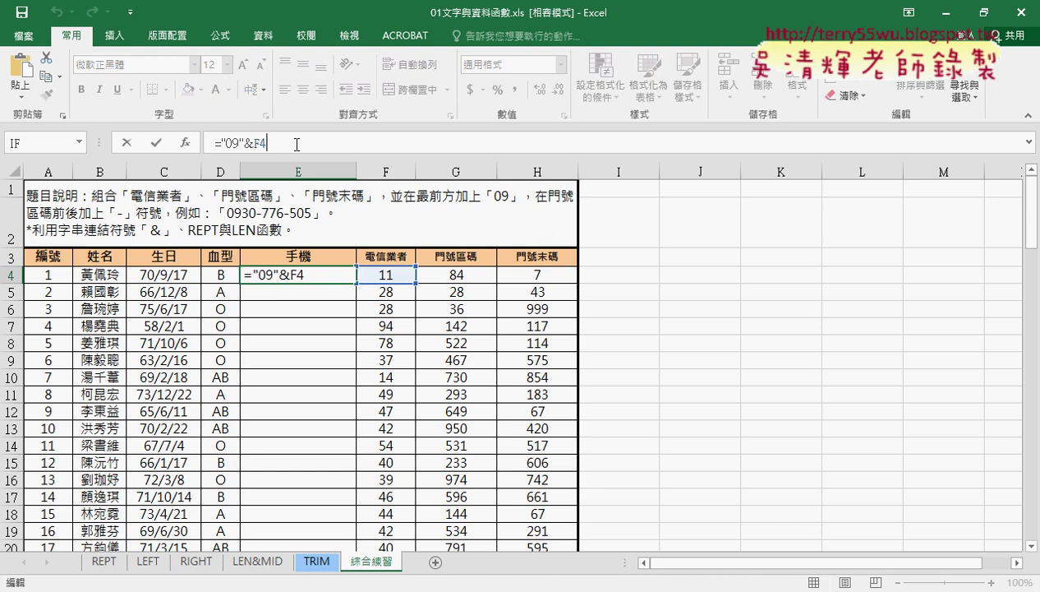
type("&\"")
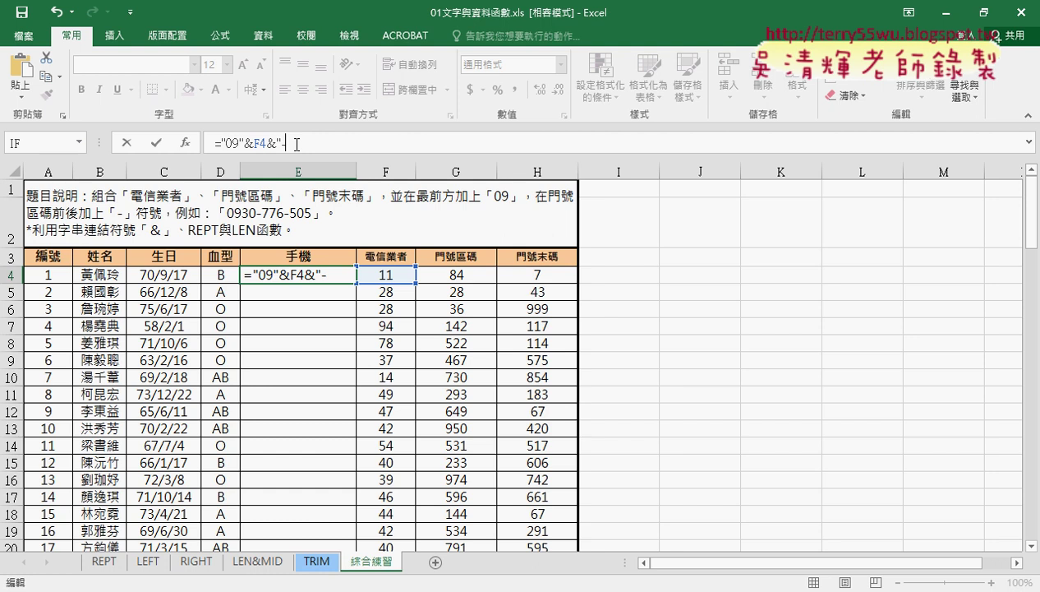
type("-\"")
- Confirm E4 as ="09"&F4&"-" showing 0911-, then add another & to continue it
left_click(157, 143)
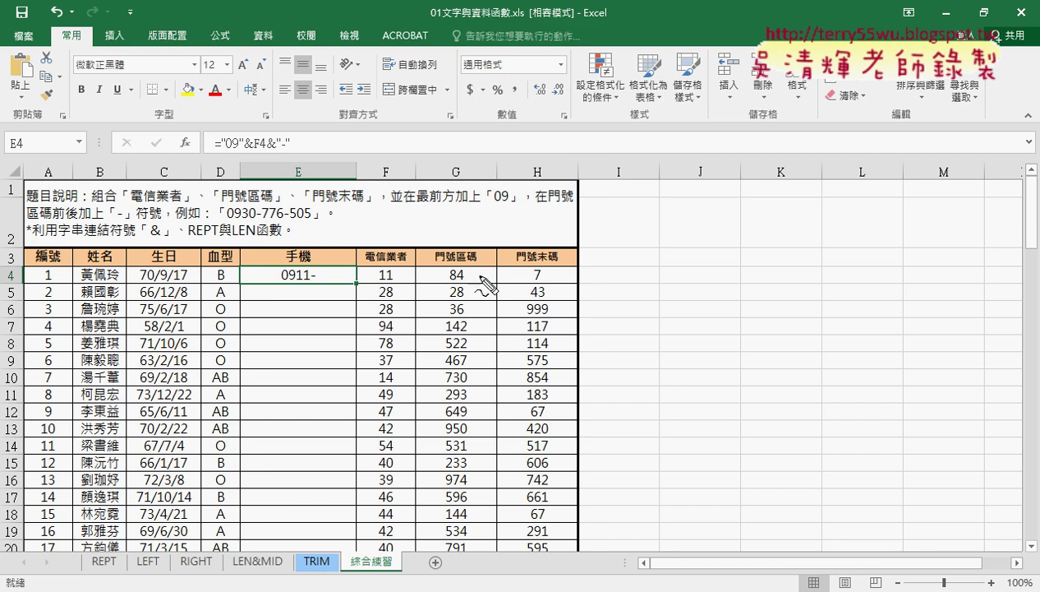
mouse_move(469, 283)
left_mouse_down()
mouse_move(444, 274)
mouse_move(467, 286)
left_mouse_up()
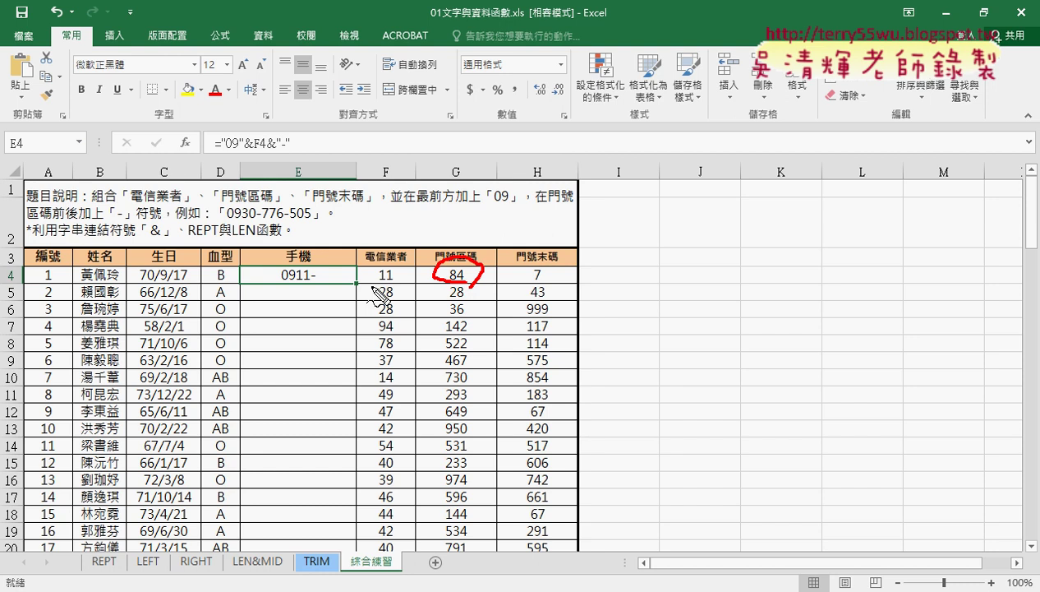
key("Escape")
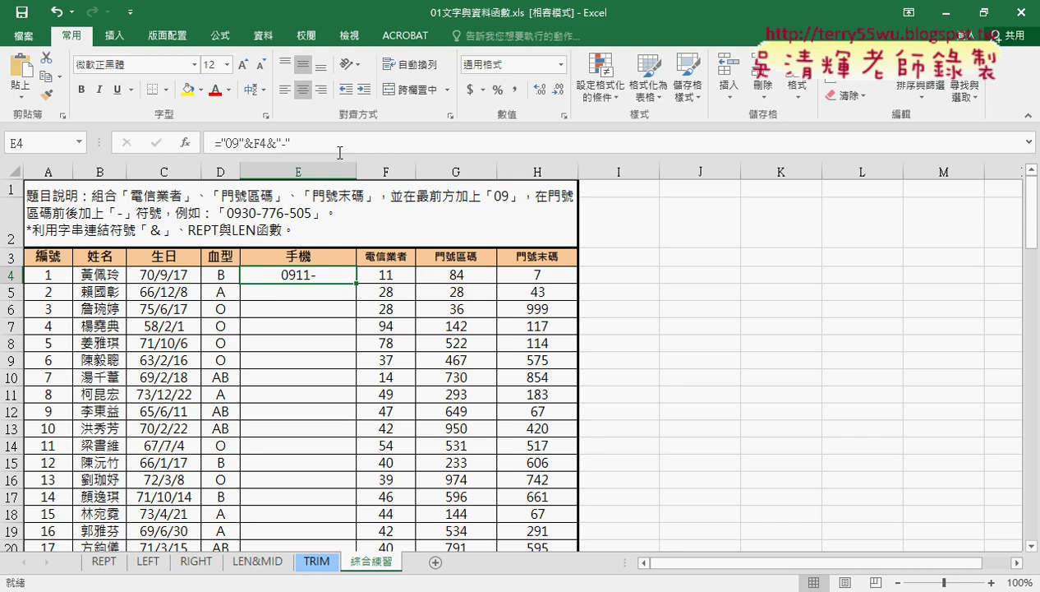
left_click(339, 147)
type("&")
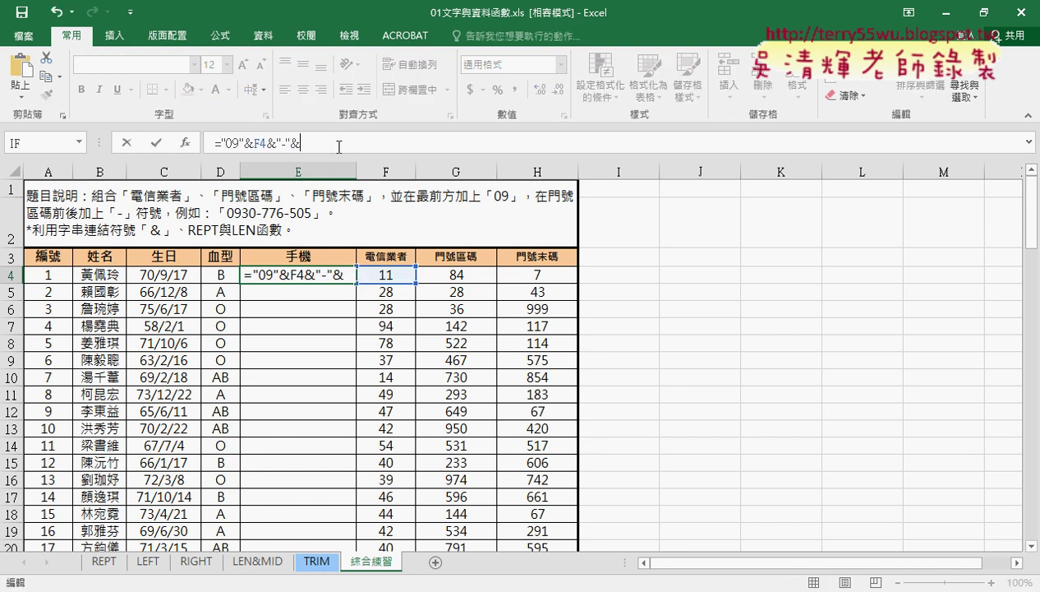
left_click(80, 144)
- Add REPT to E4 with Text "0" and Number_times 3-len(G4), previewing 0911-0
left_click(49, 227)
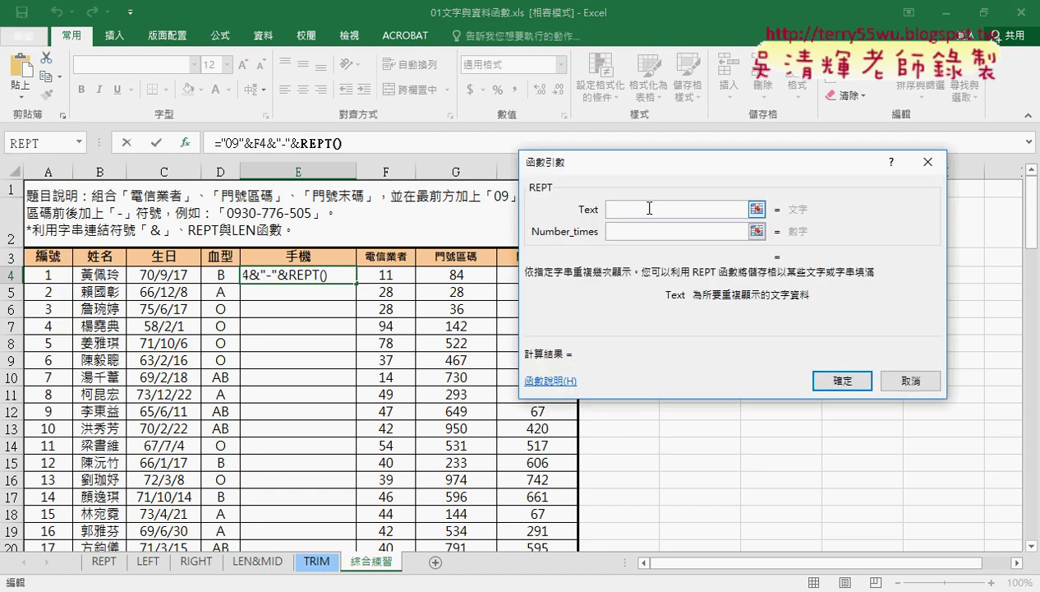
type("\"0\"")
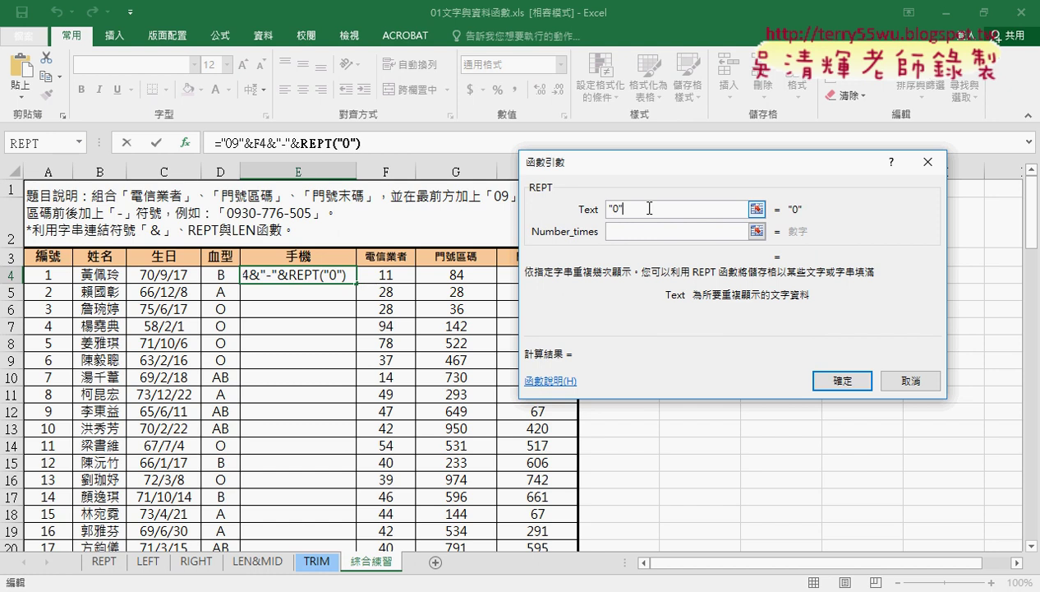
key("Tab")
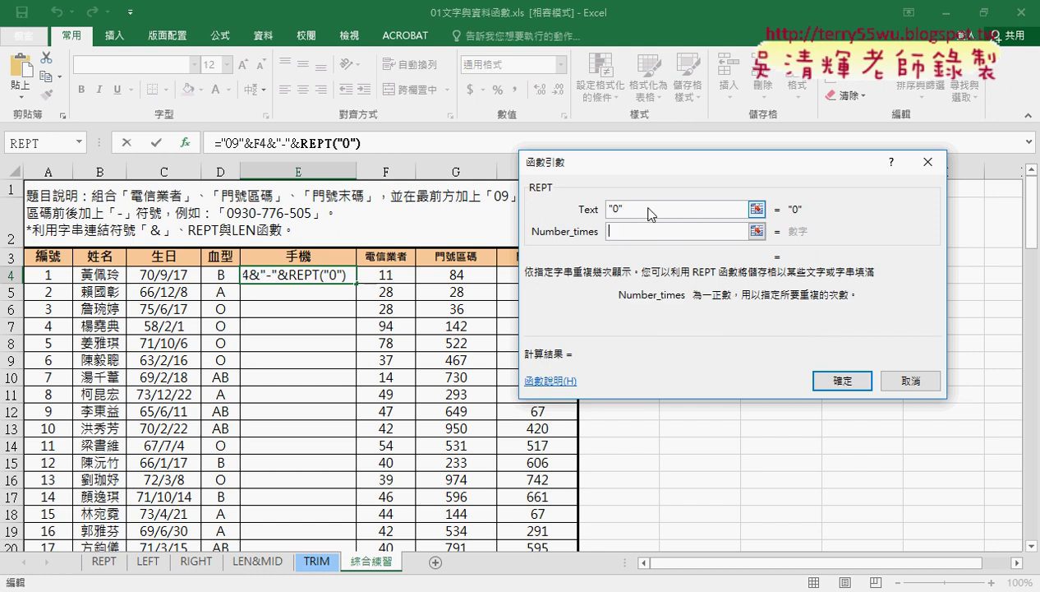
type("3")
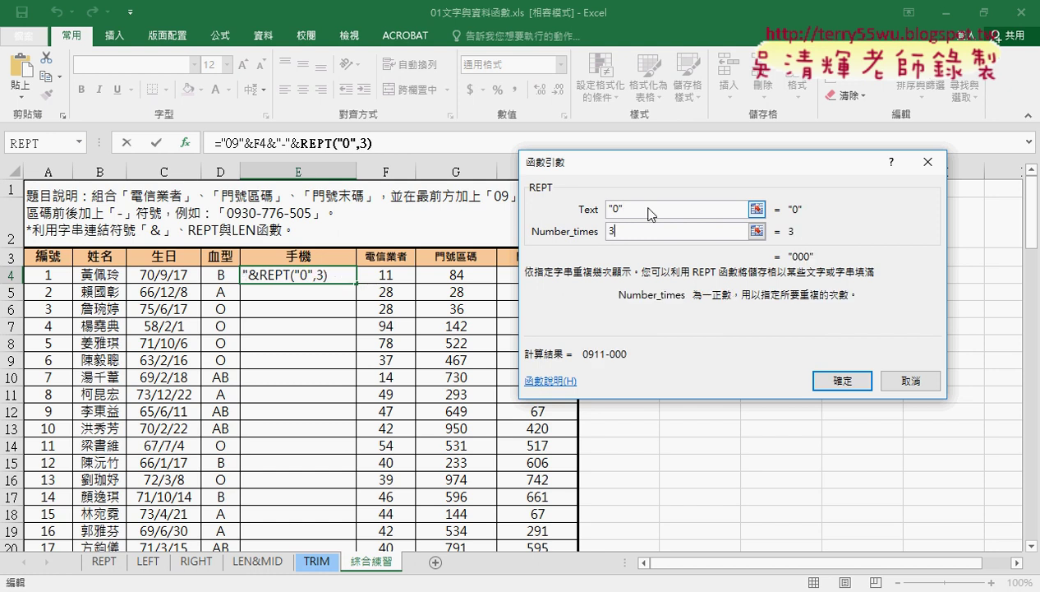
type("-")
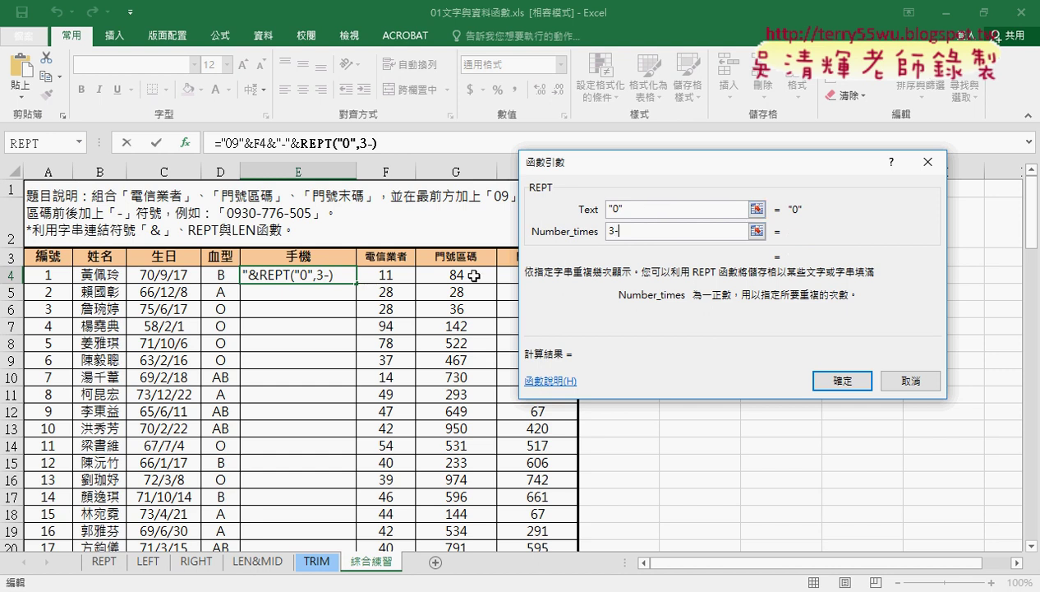
type("l")
type("en(")
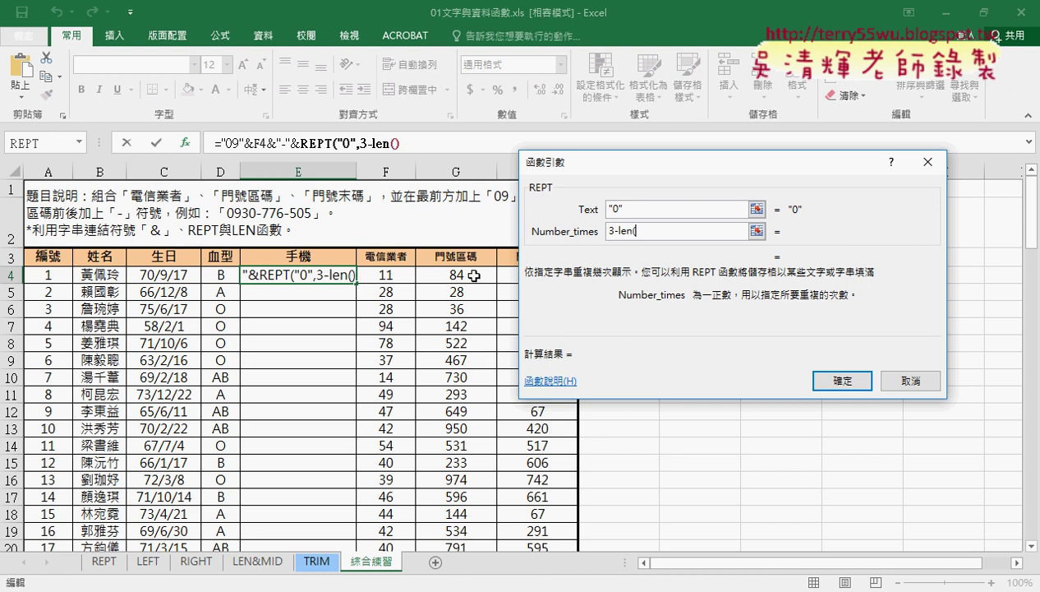
left_click(464, 273)
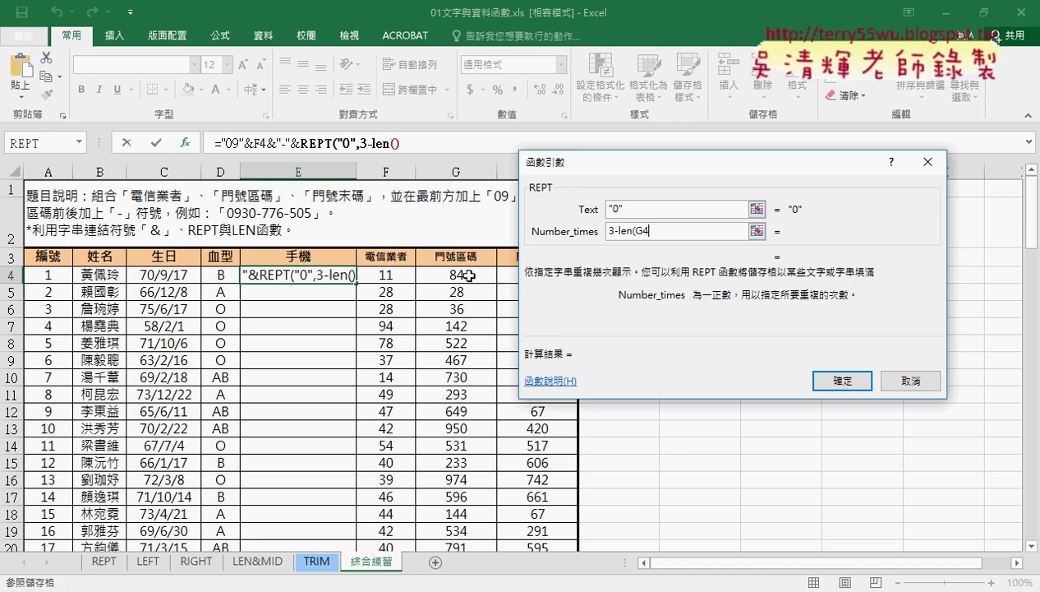
left_click(654, 230)
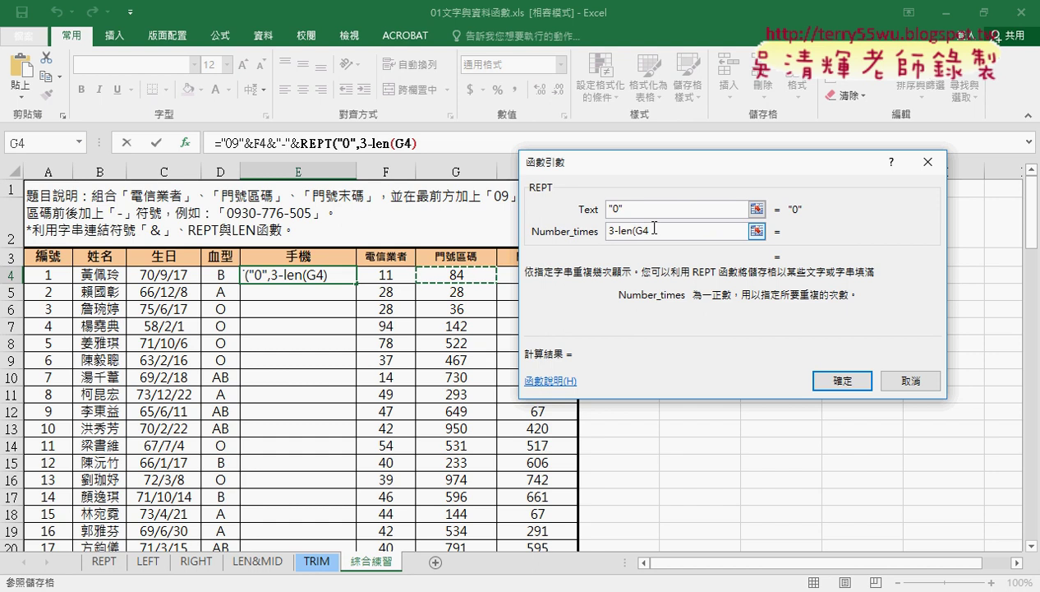
type(")")
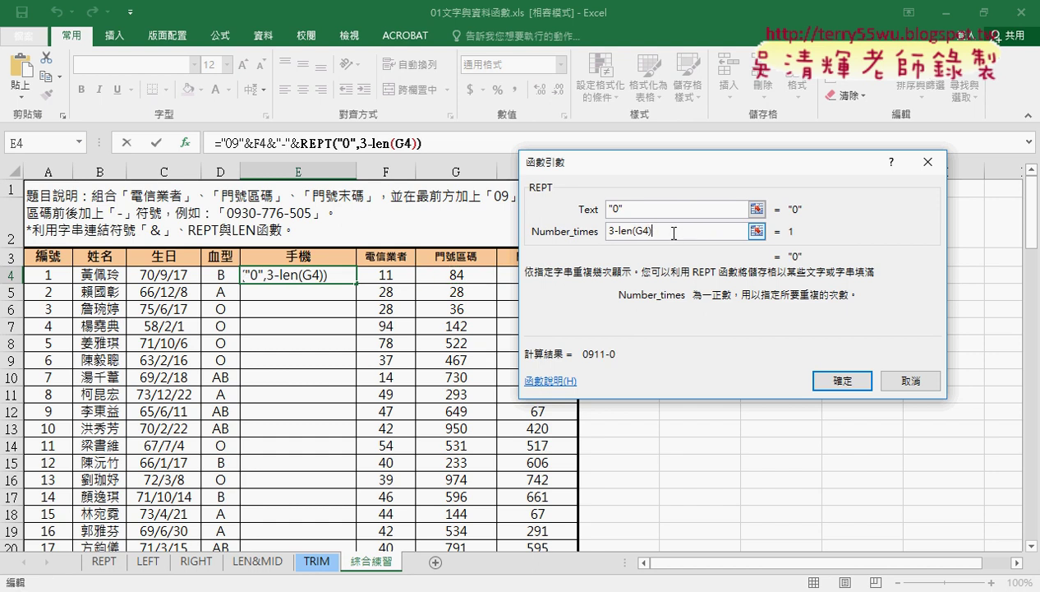
left_click_drag(633, 236, 617, 234)
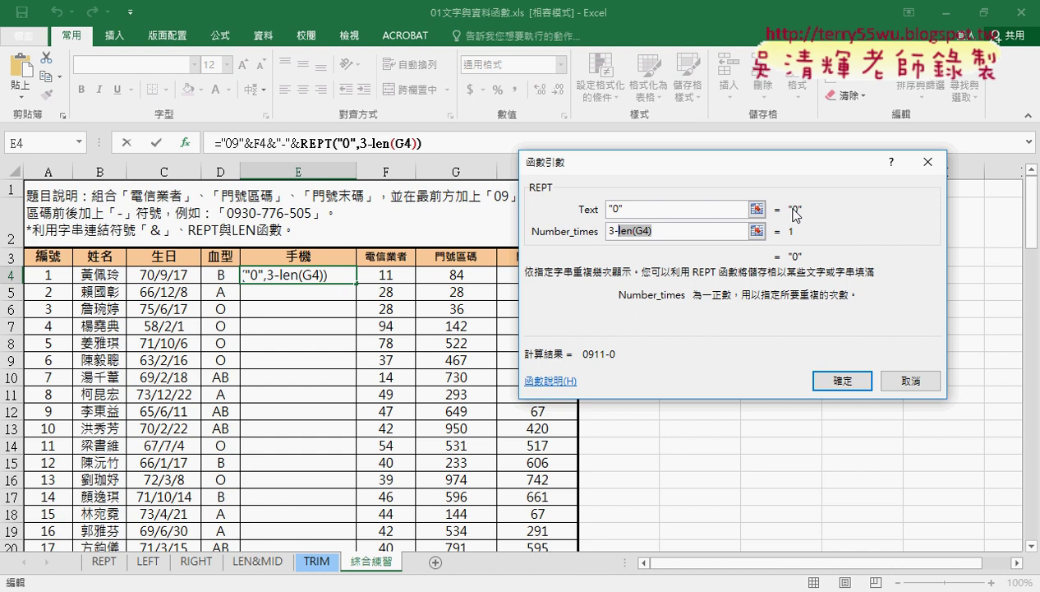
left_click(841, 382)
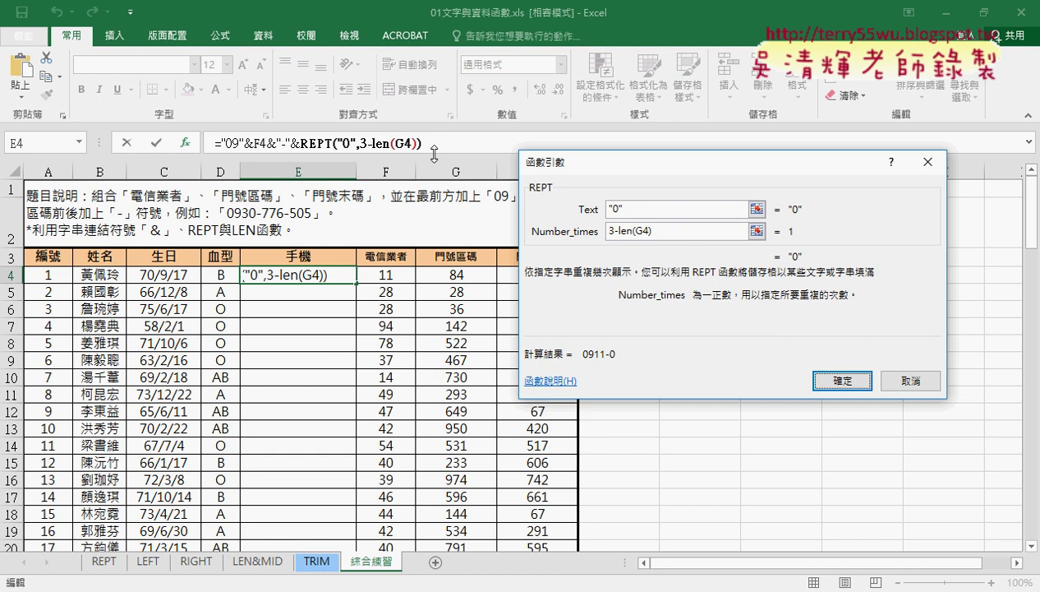
- Close the REPT padding and append &G4 so E4 shows 0911-084
left_click(824, 372)
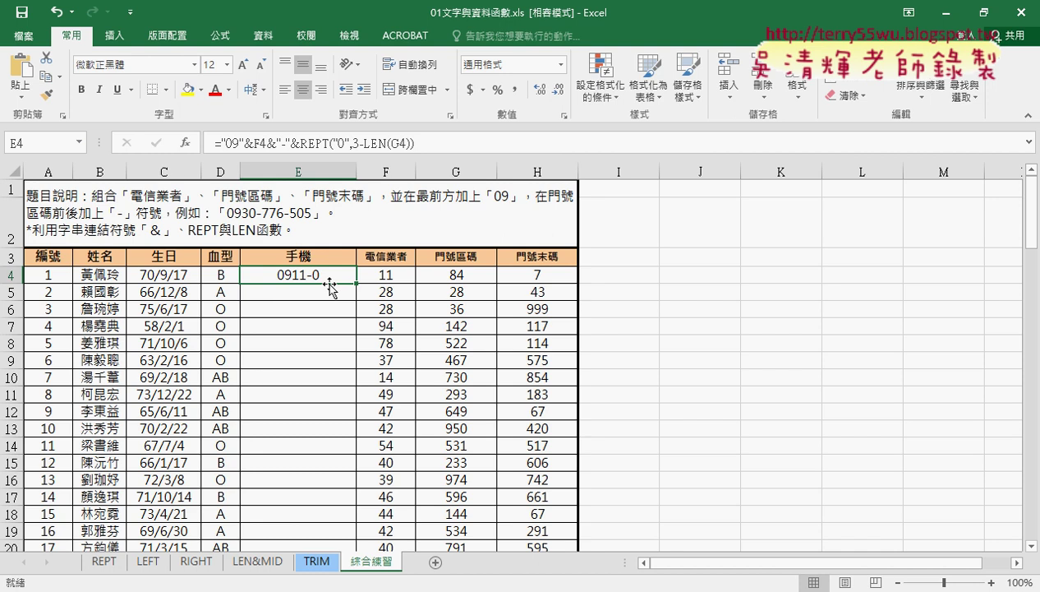
left_click(456, 144)
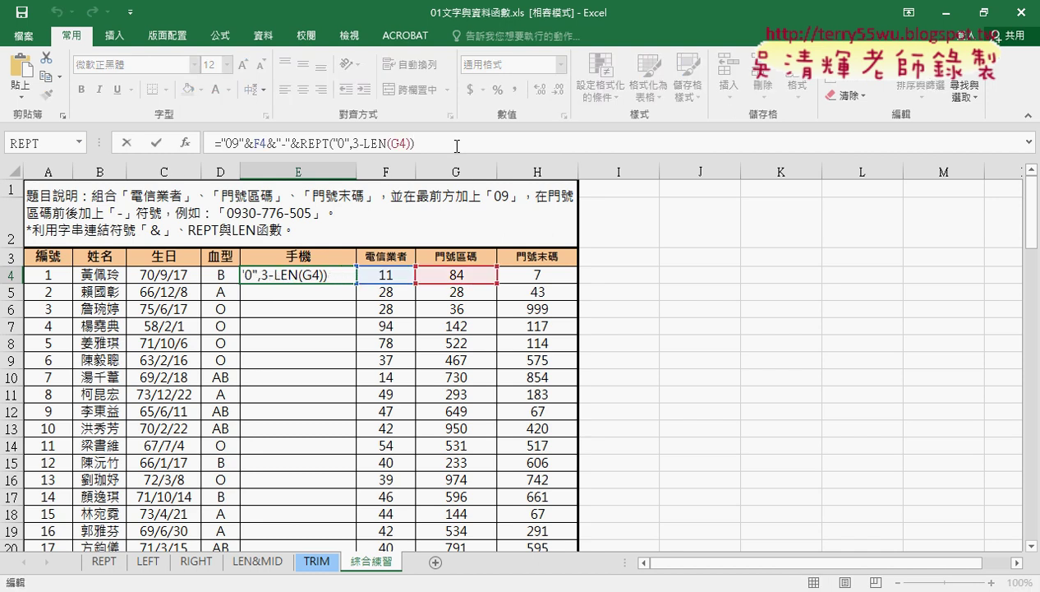
type("&")
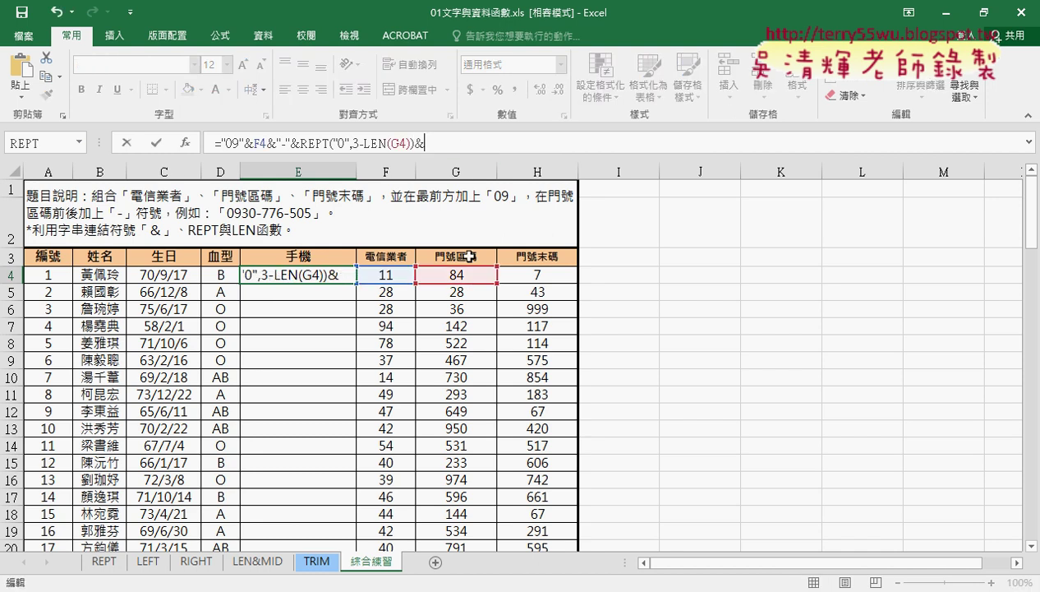
left_click(464, 275)
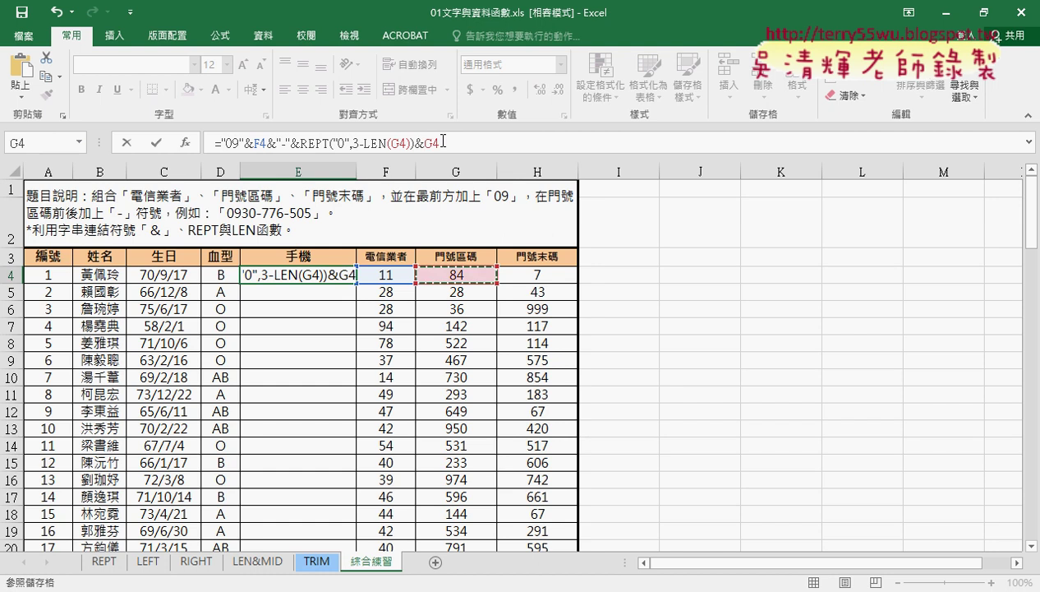
left_click(158, 142)
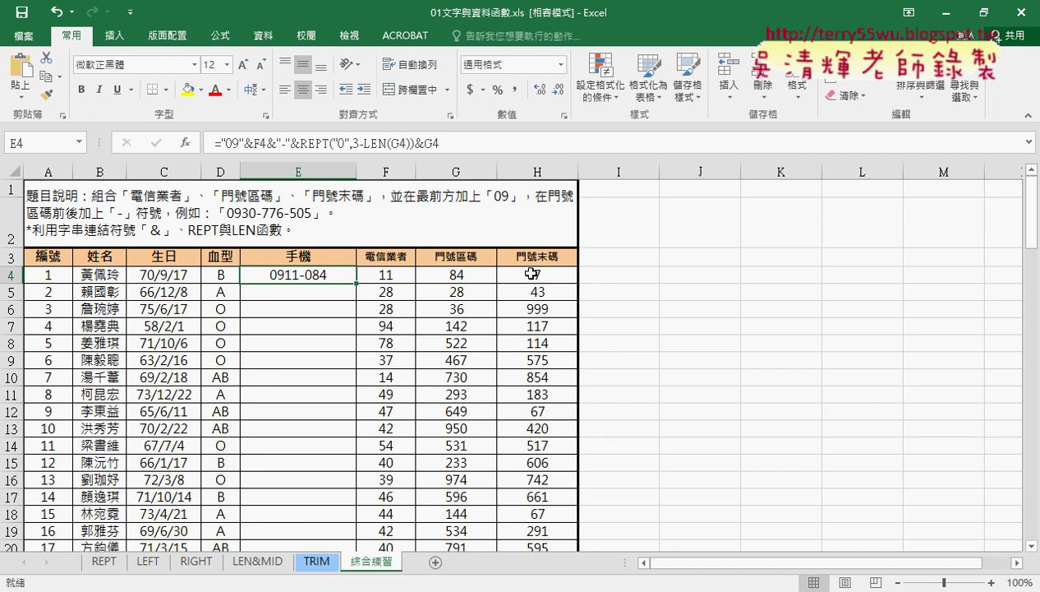
left_click_drag(440, 143, 266, 144)
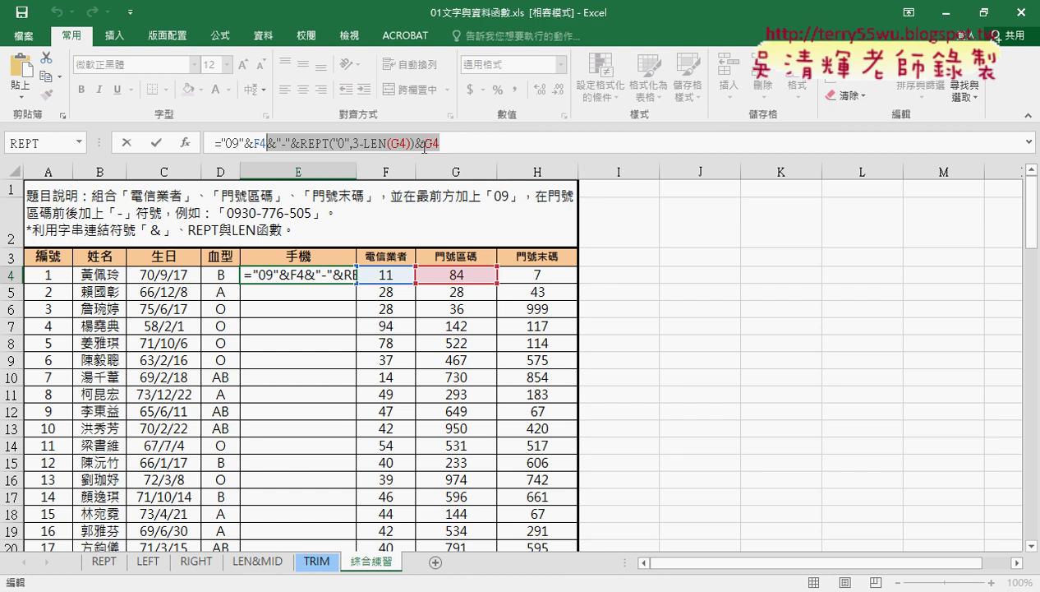
key("ctrl+Return")
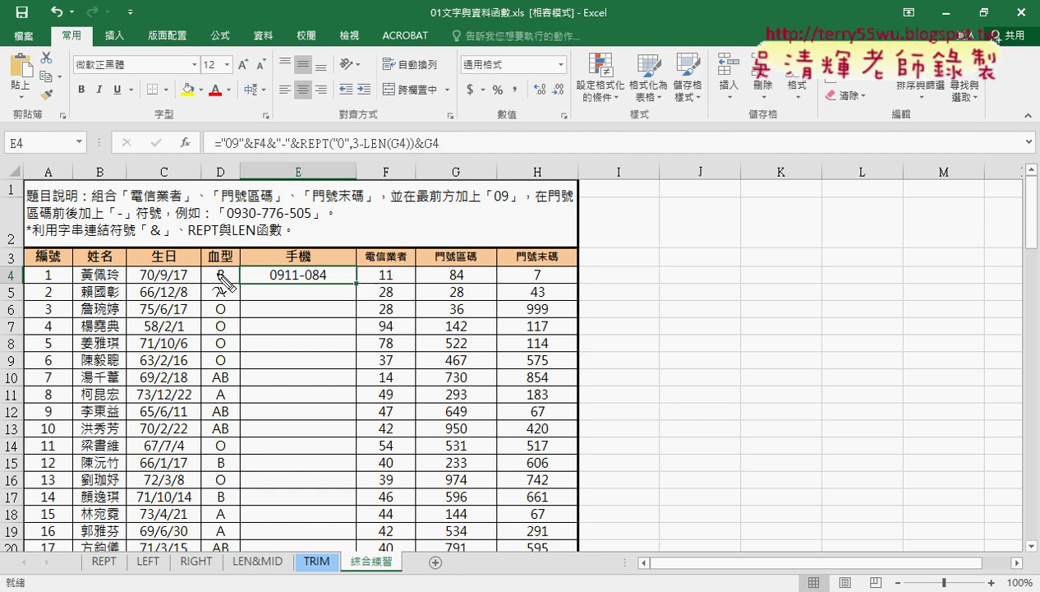
mouse_move(337, 286)
left_mouse_down()
mouse_move(303, 287)
mouse_move(333, 284)
left_mouse_up()
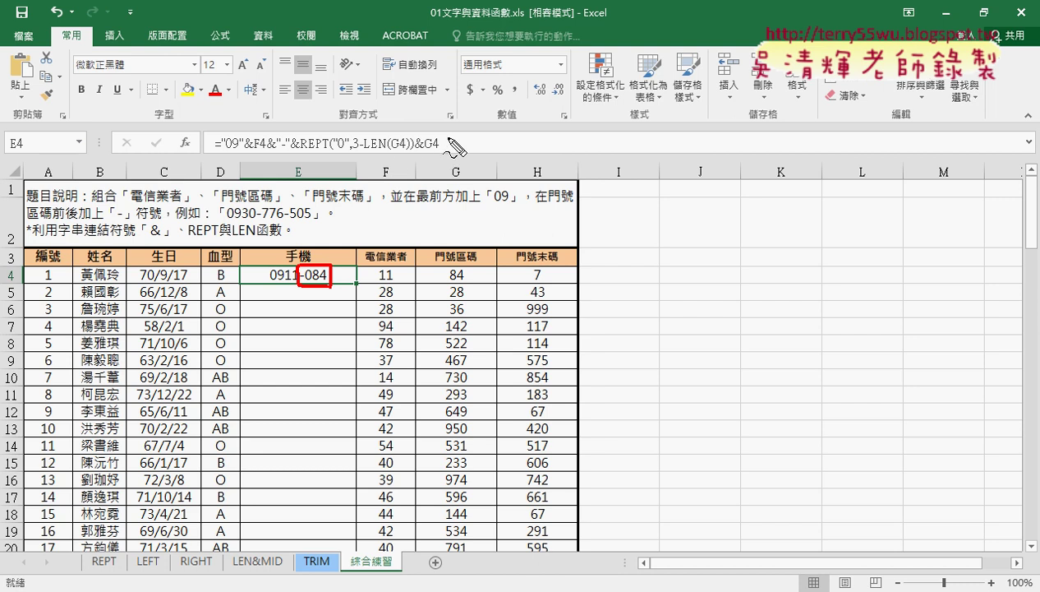
mouse_move(269, 150)
left_mouse_down()
mouse_move(448, 150)
mouse_move(444, 141)
mouse_move(275, 131)
mouse_move(266, 156)
left_mouse_up()
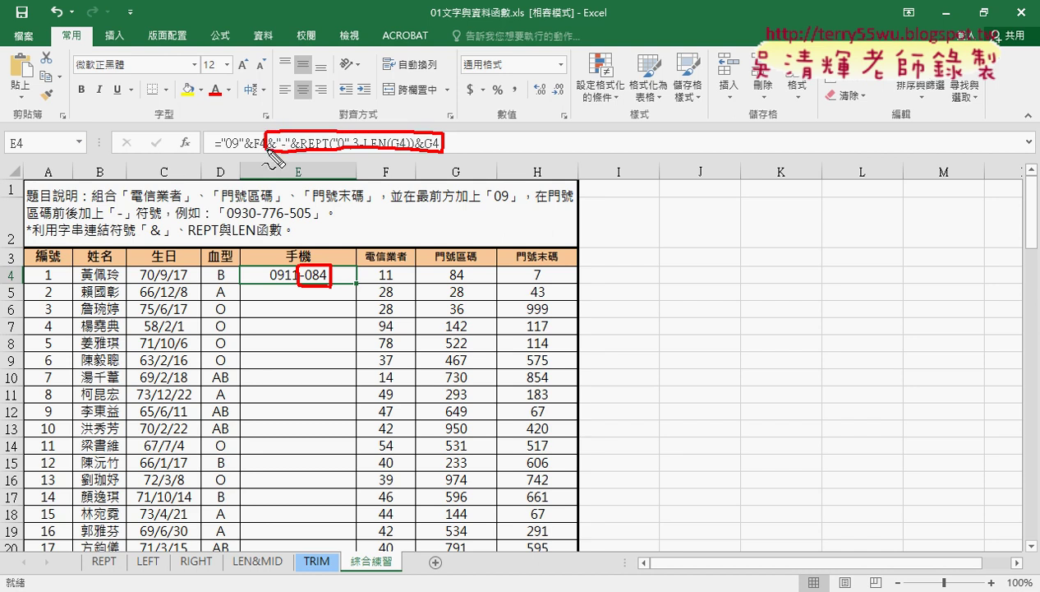
key("Escape")
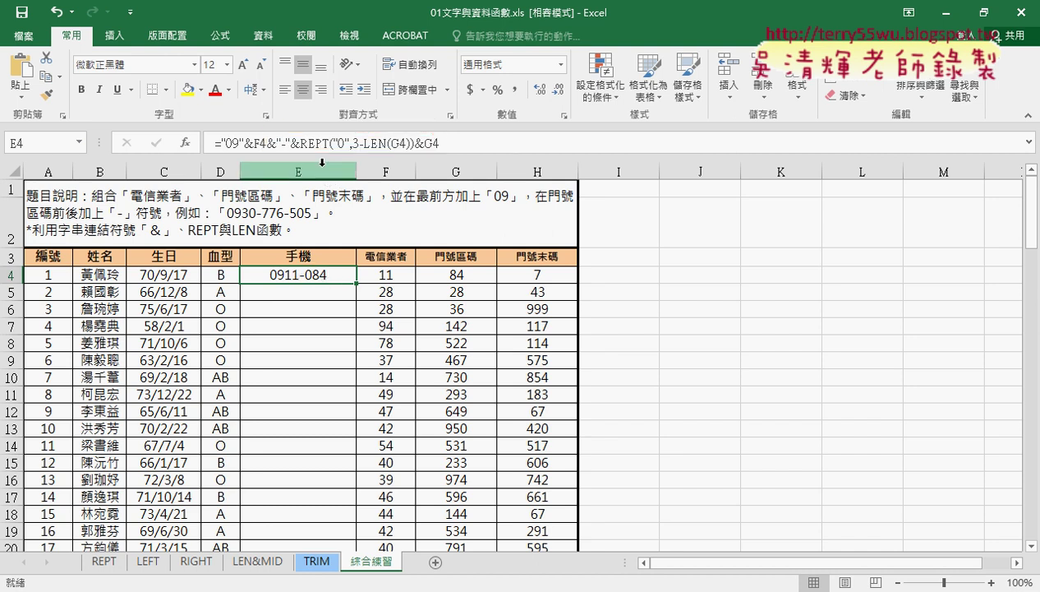
- Copy the &"-"&REPT("0",3-LEN(G4))&G4 part and paste it at the end of E4's formula
left_click(327, 143)
left_click_drag(327, 143, 421, 144)
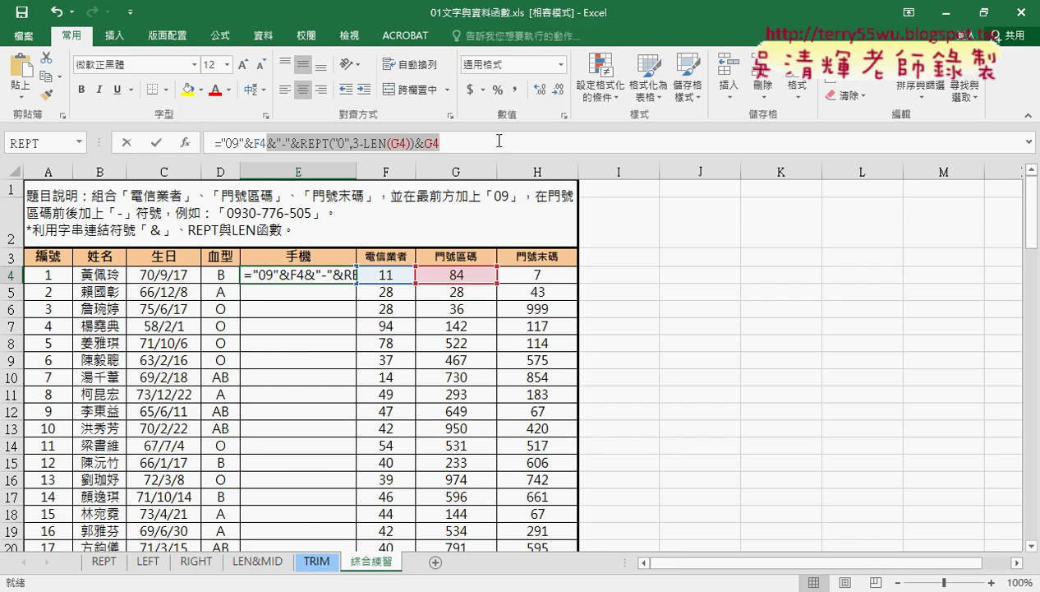
right_click(436, 142)
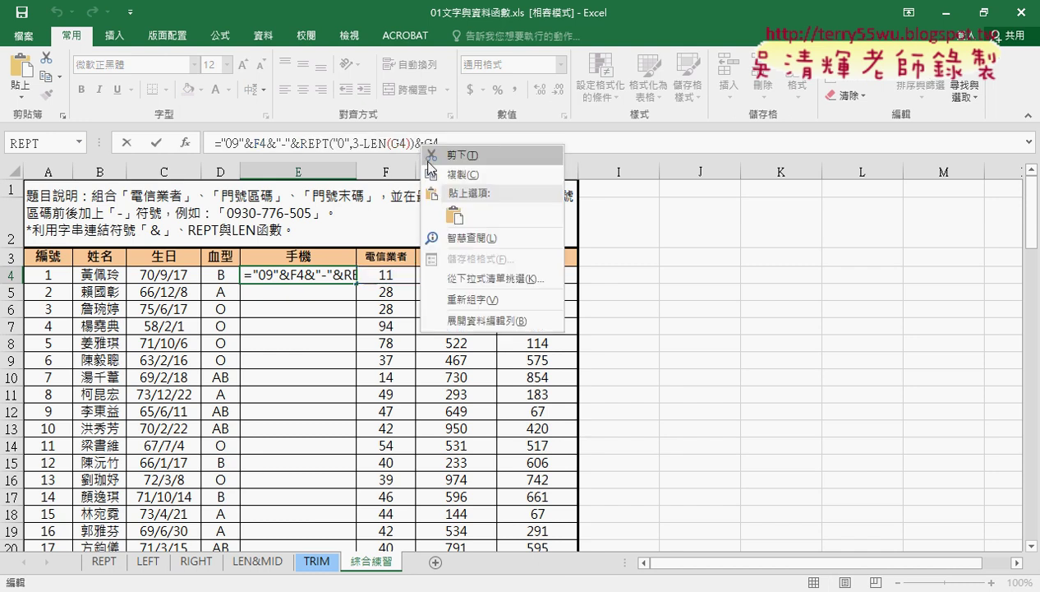
left_click(472, 174)
left_click(462, 141)
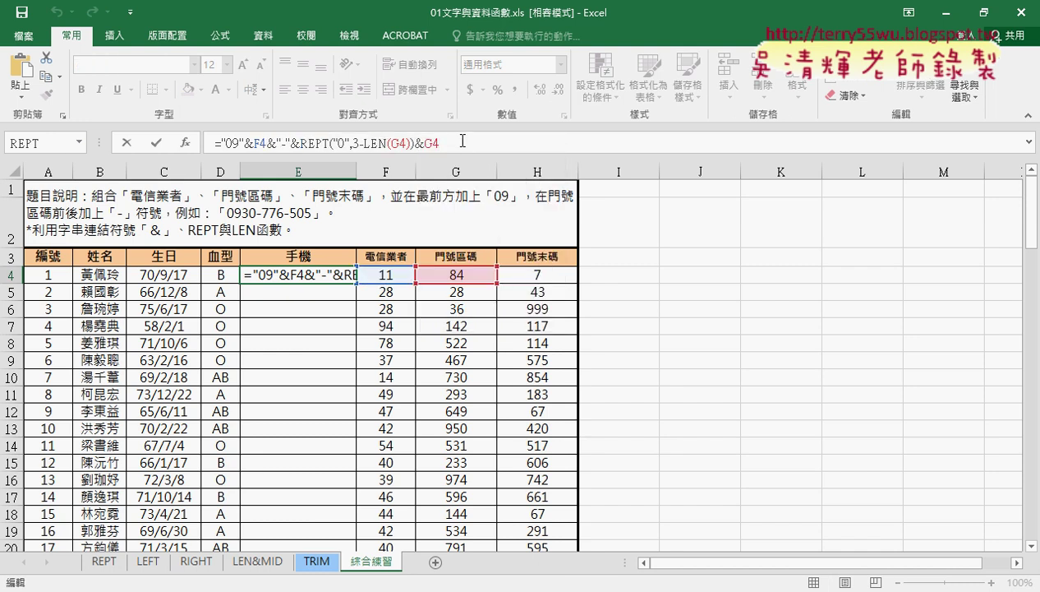
right_click(462, 141)
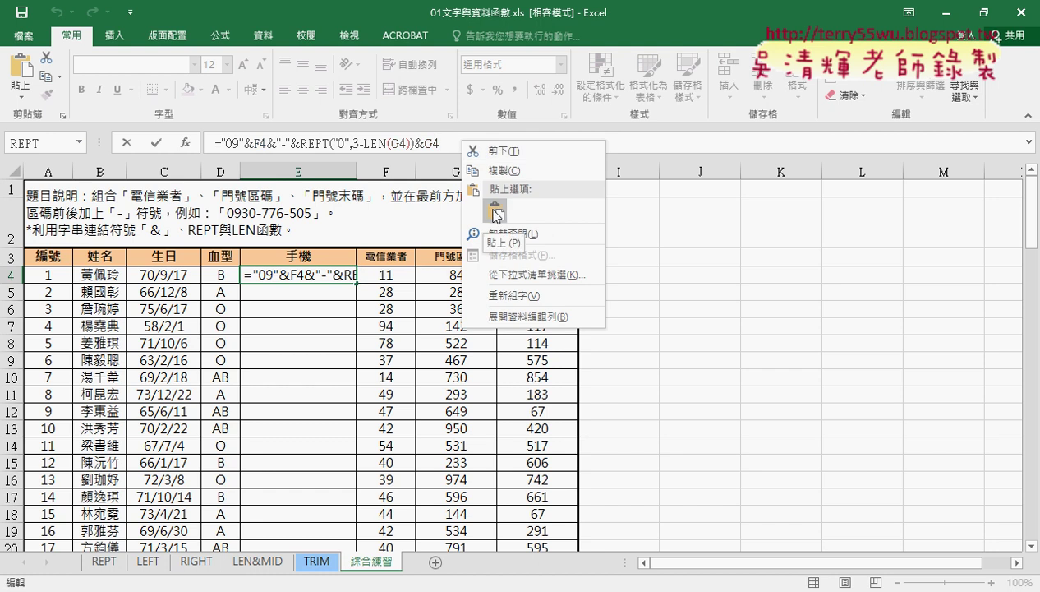
left_click(495, 212)
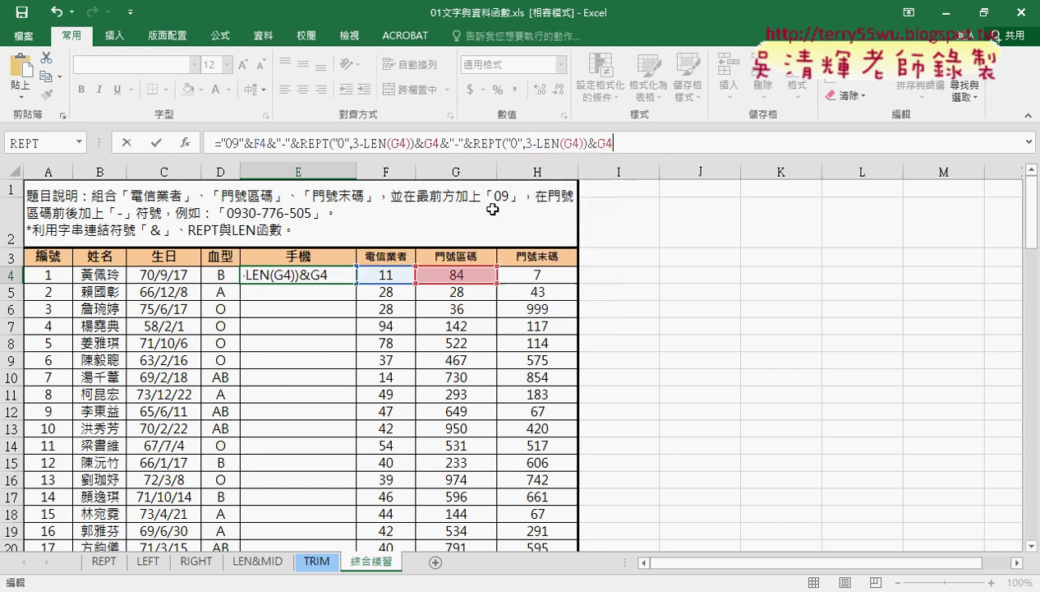
left_click(156, 142)
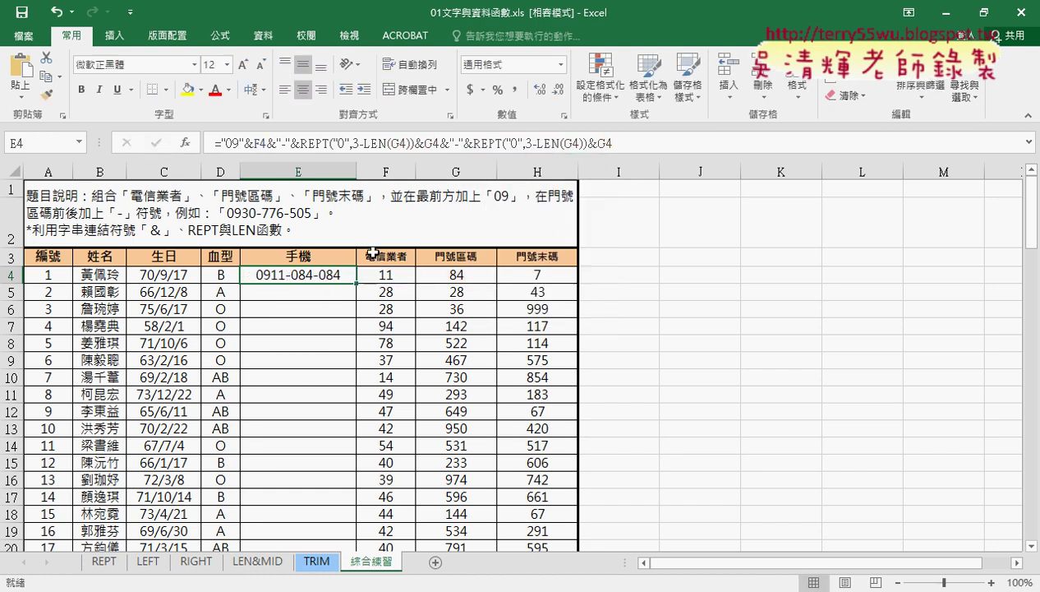
double_click(568, 142)
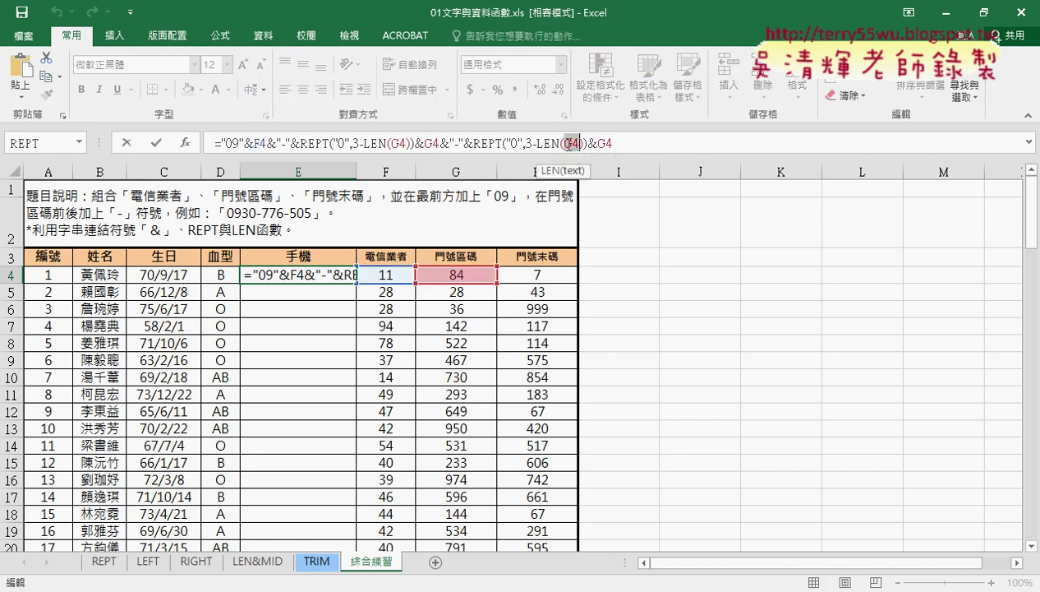
left_click(540, 276)
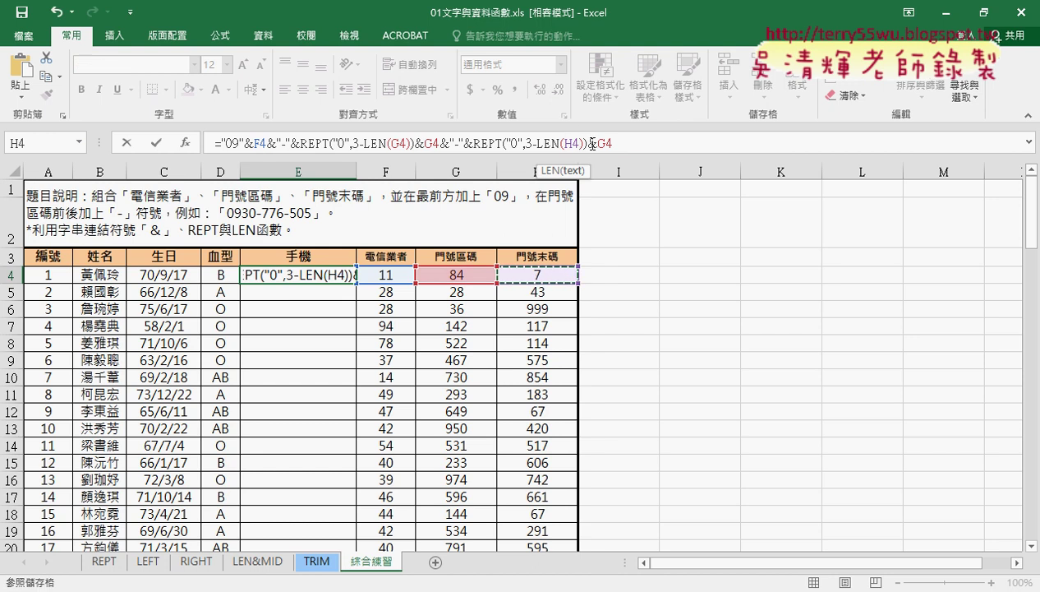
double_click(604, 142)
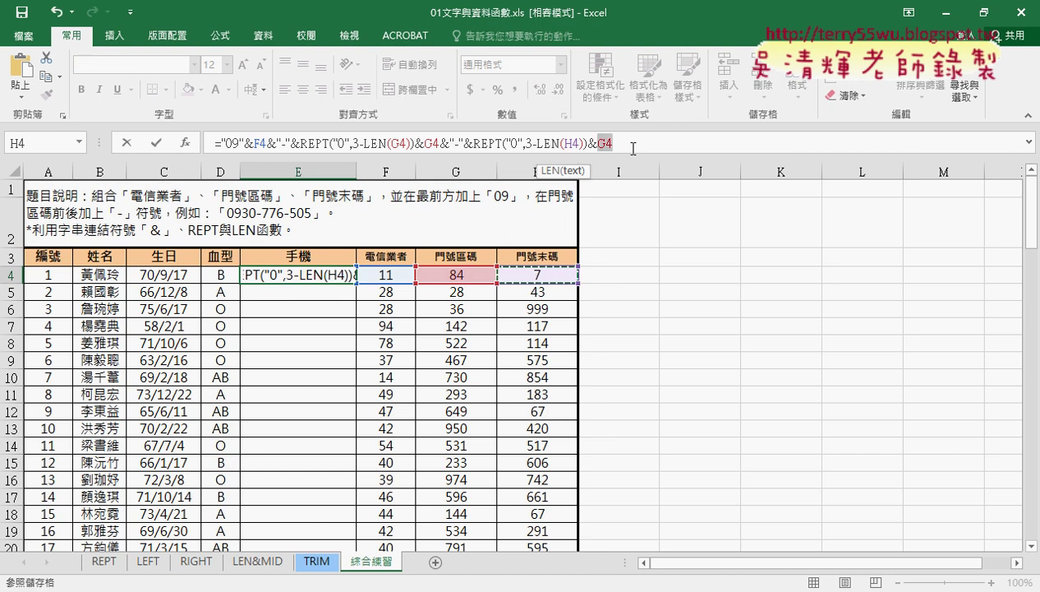
left_click(552, 272)
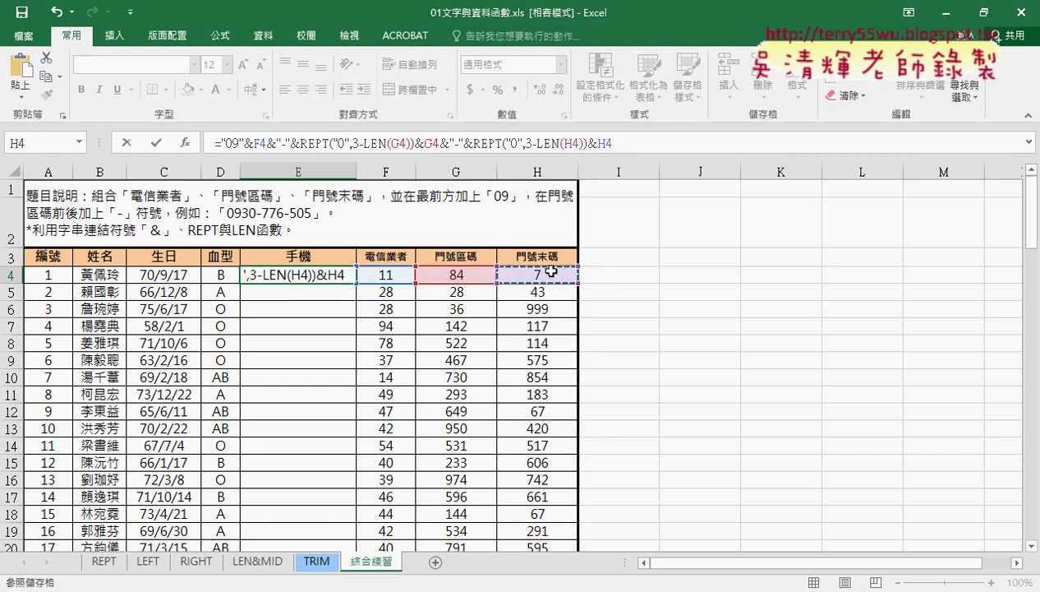
double_click(605, 142)
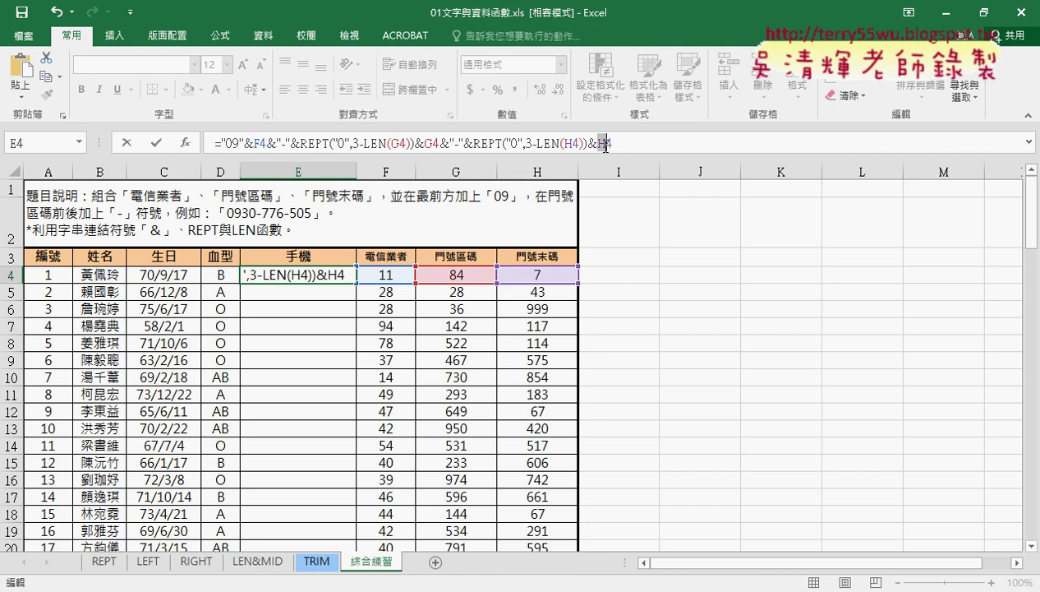
left_click(154, 143)
double_click(355, 283)
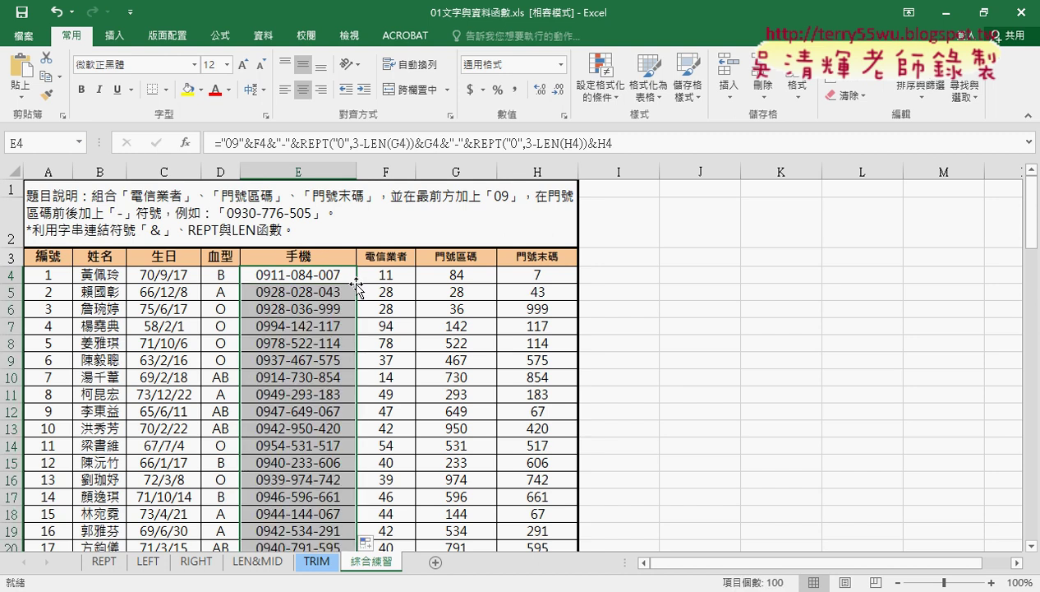
key("ctrl+z")
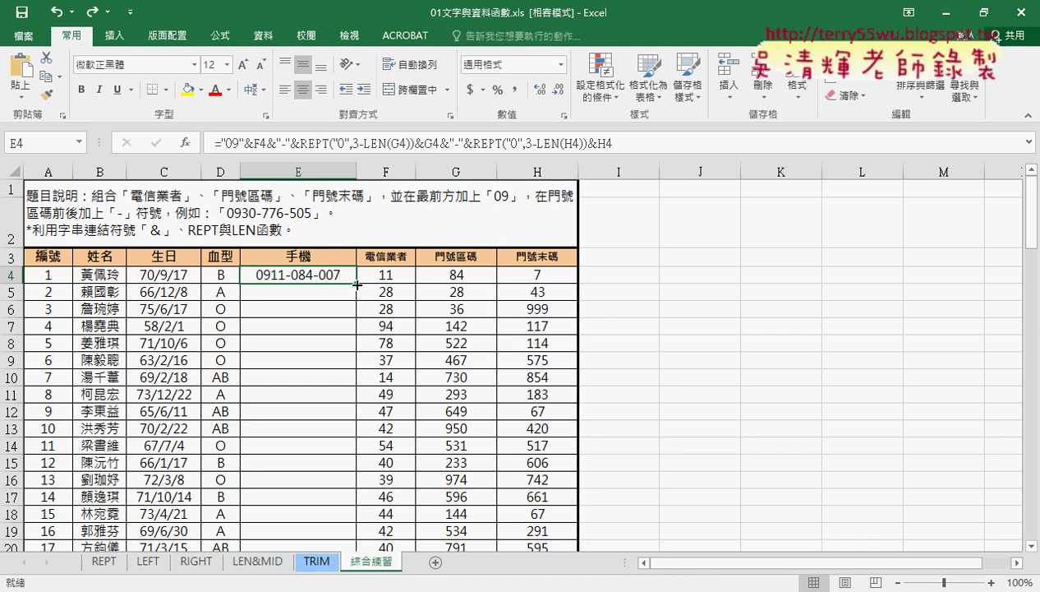
left_click_drag(357, 284, 356, 493)
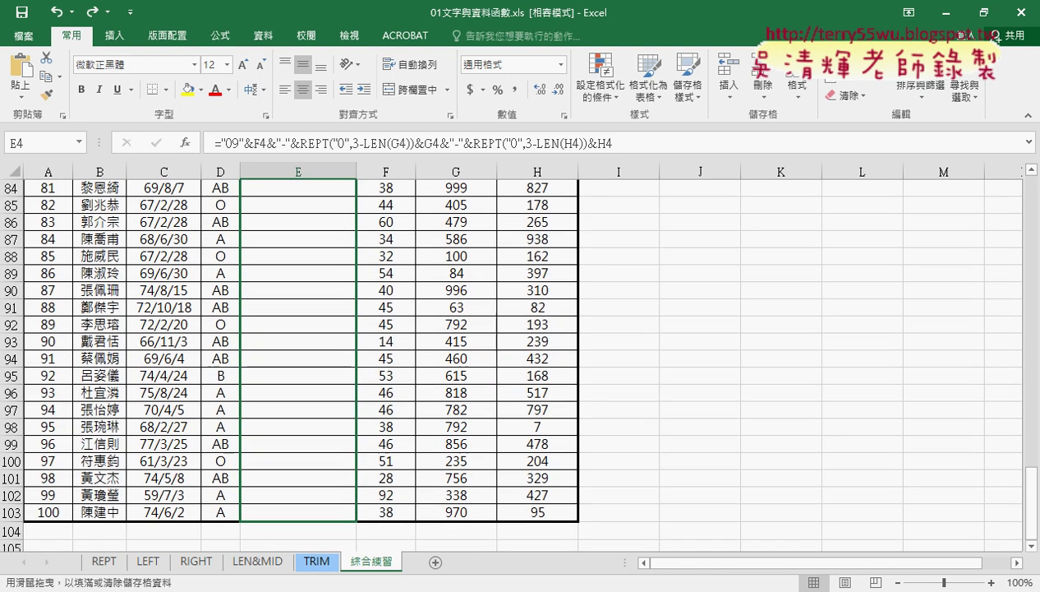
mouse_move(356, 493)
left_mouse_down()
mouse_move(355, 559)
mouse_move(355, 3)
mouse_move(343, 279)
mouse_move(355, 286)
left_mouse_up()
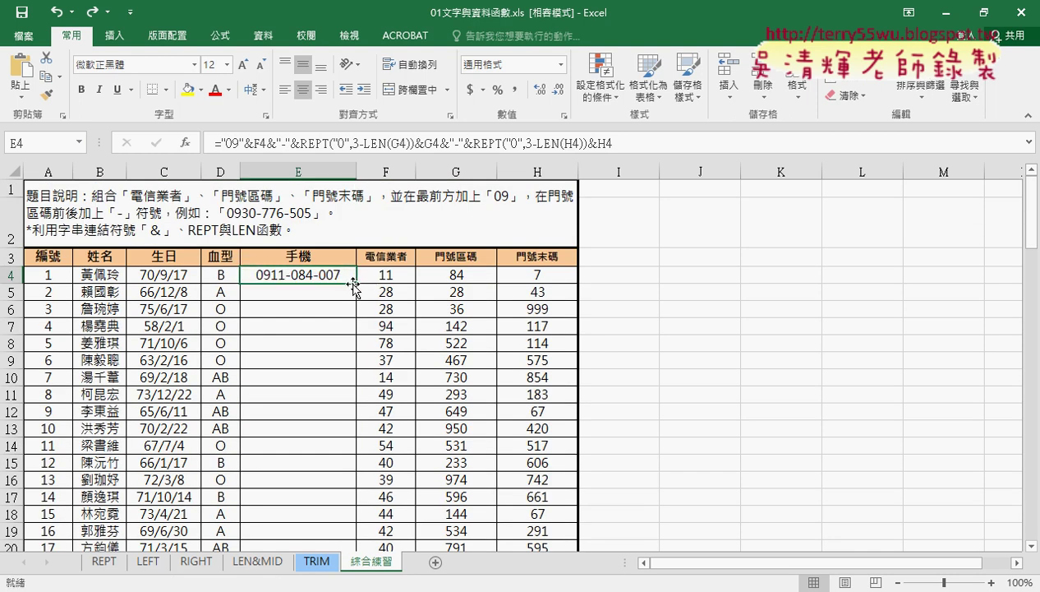
double_click(354, 285)
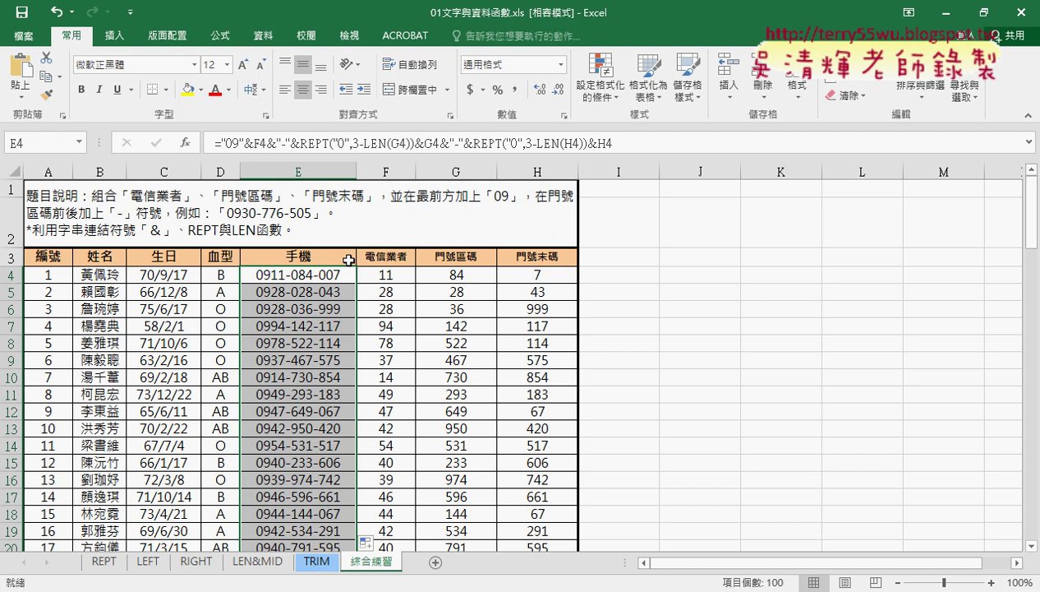
key("ctrl+z")
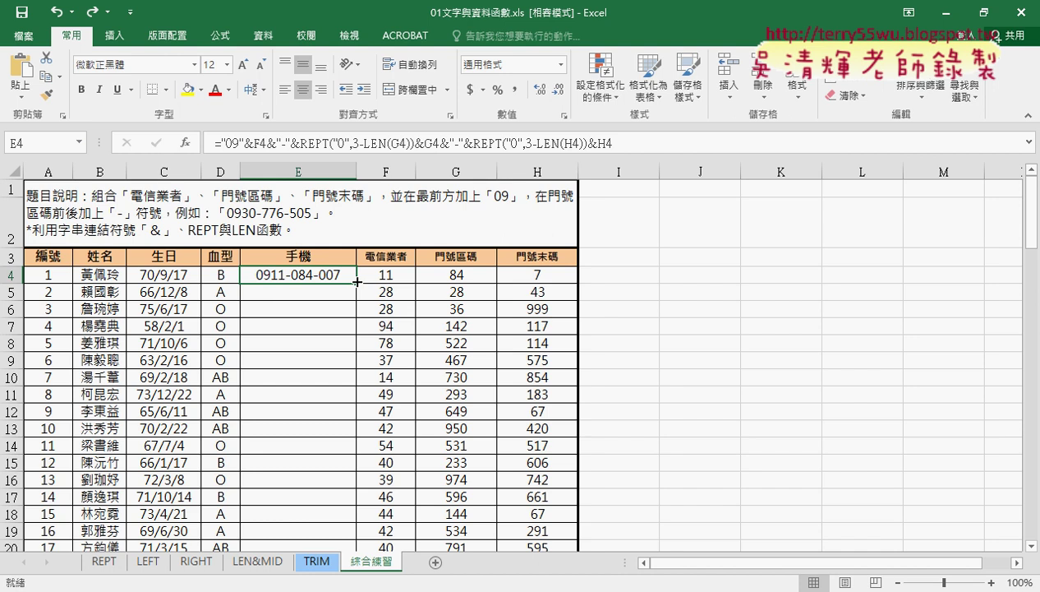
double_click(358, 281)
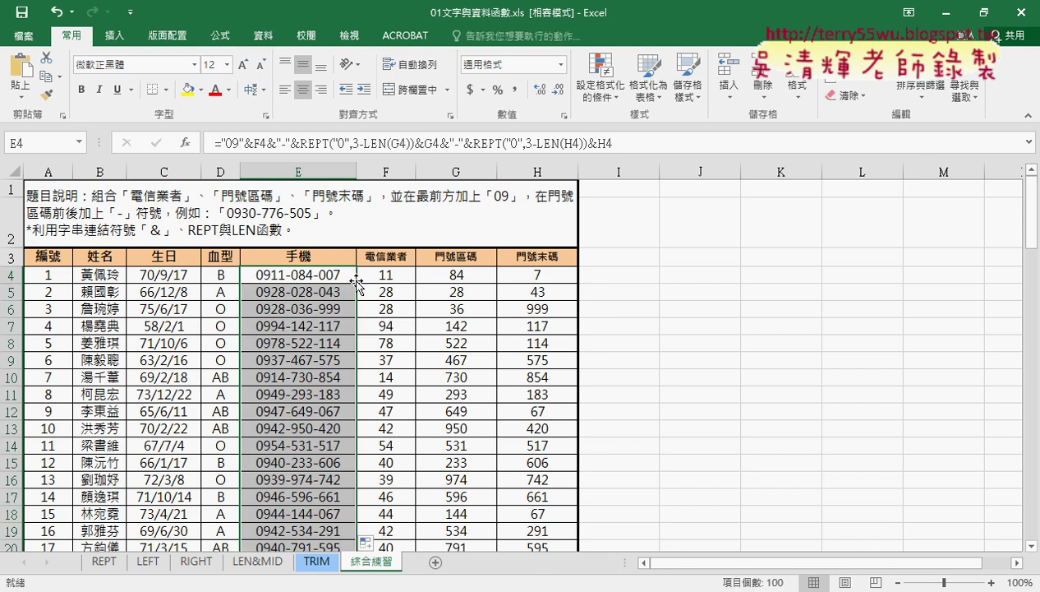
left_click(345, 274)
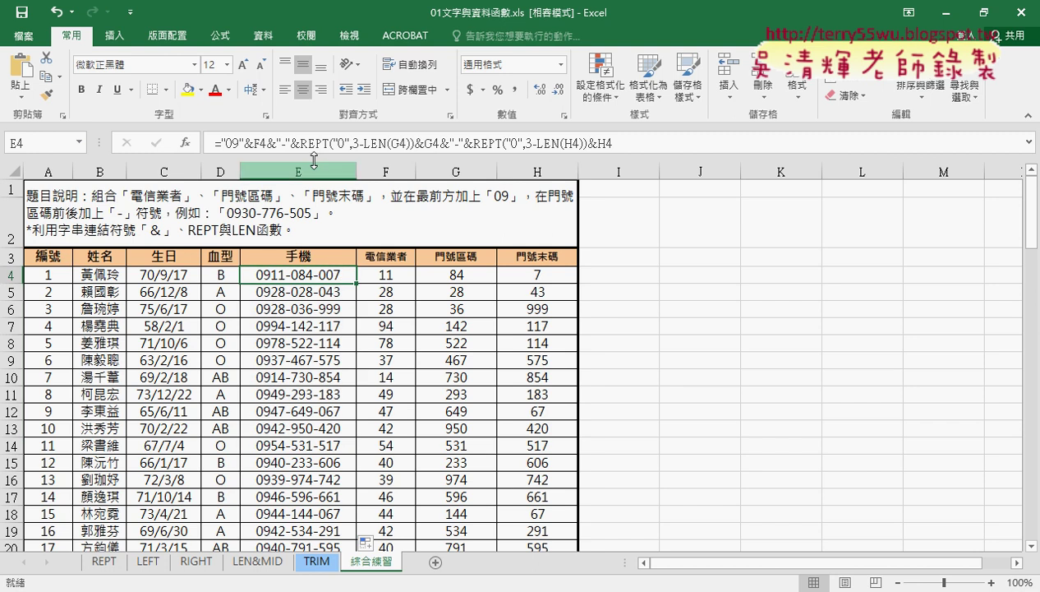